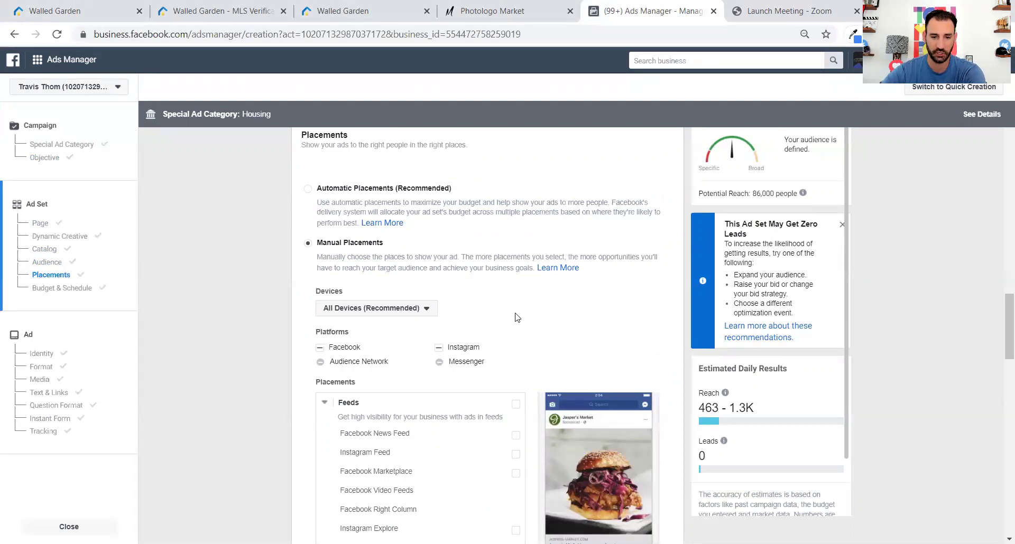
Review the ad set's manual placements, with only Facebook and Instagram Stories selected, and continue to the ad setup
left_click_drag(1000, 304, 1000, 333)
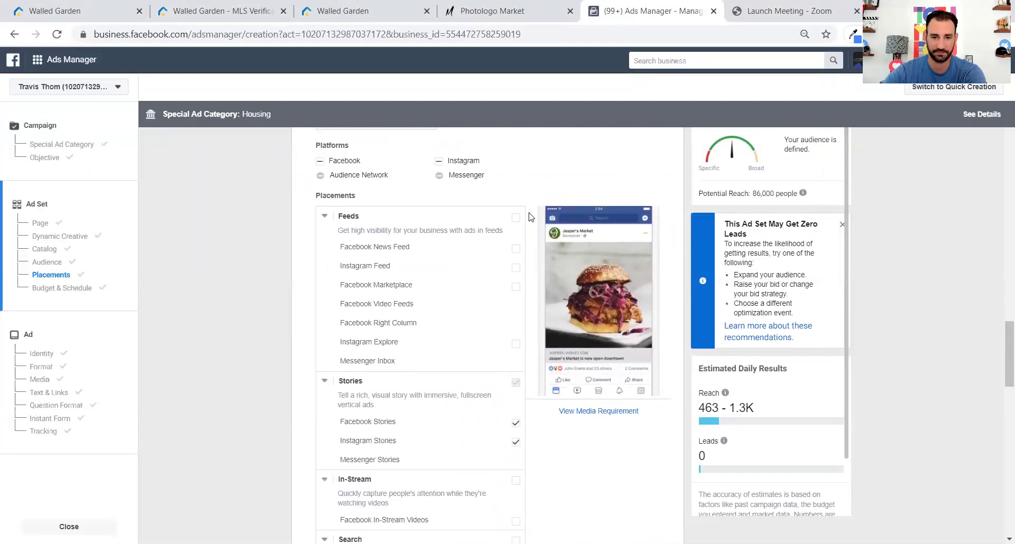
left_click_drag(1000, 351, 1001, 377)
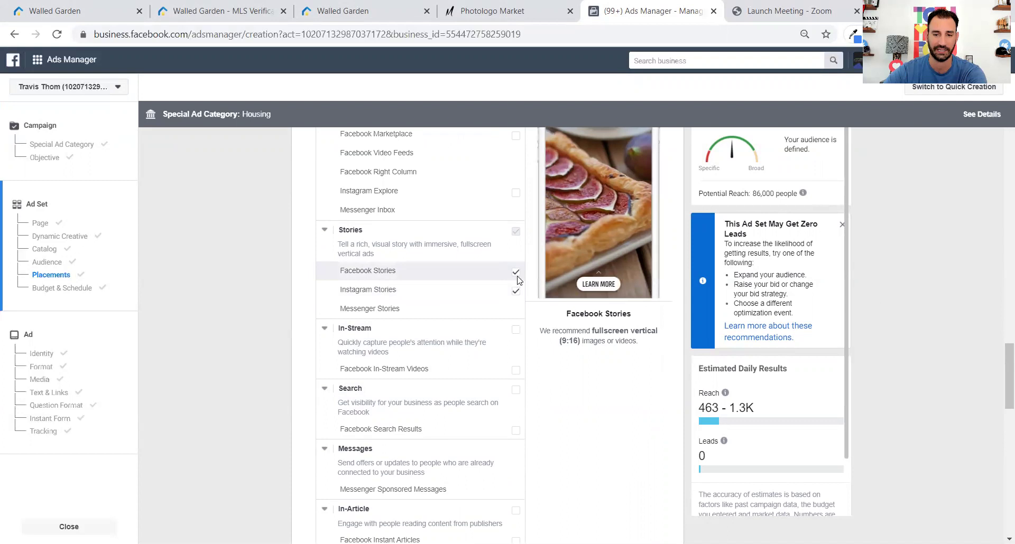
left_click_drag(1002, 364, 1000, 515)
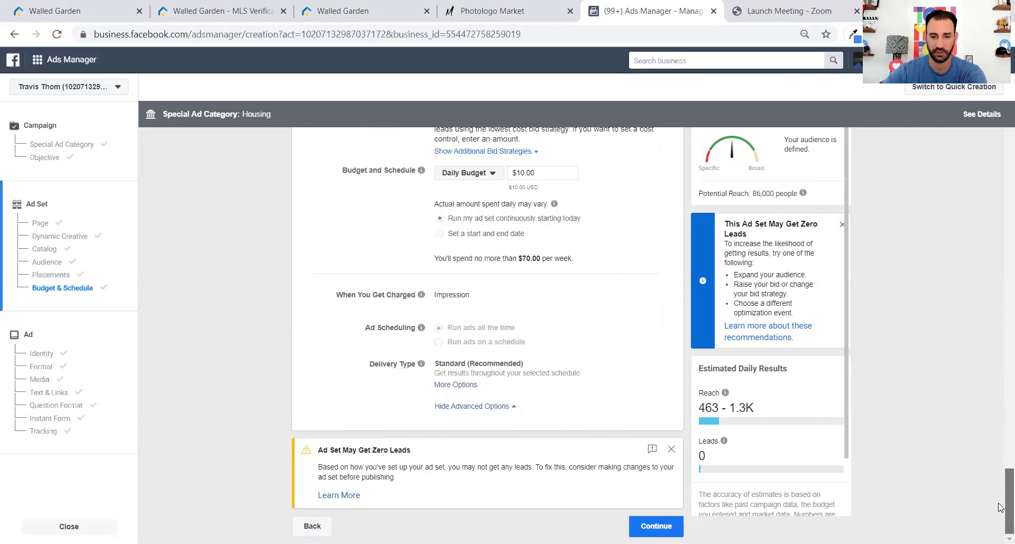
left_click(658, 526)
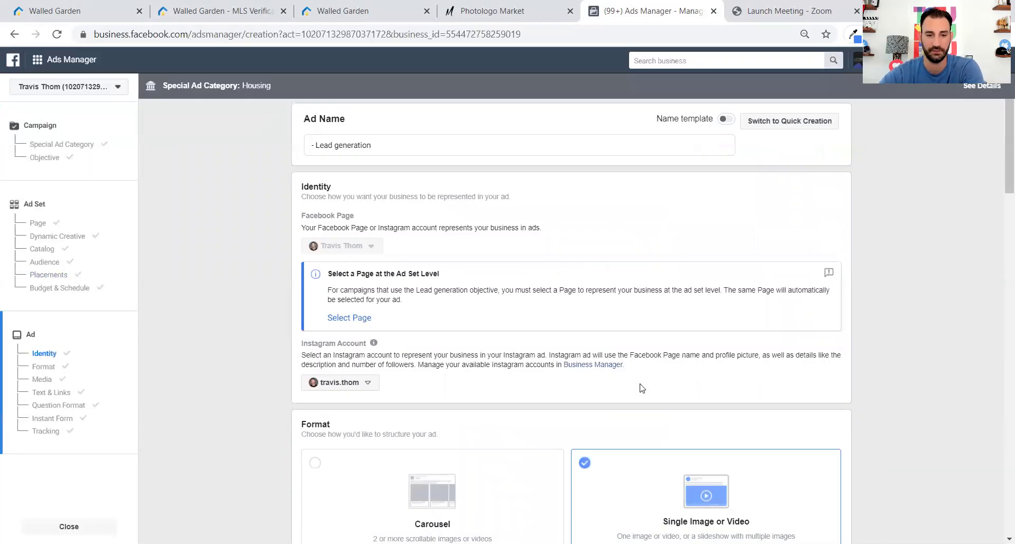
Add the 718 × 718 account image of the speaker on stage as the single-image ad's media
scroll(1001, 230, "down", 3)
scroll(1001, 230, "down", 5)
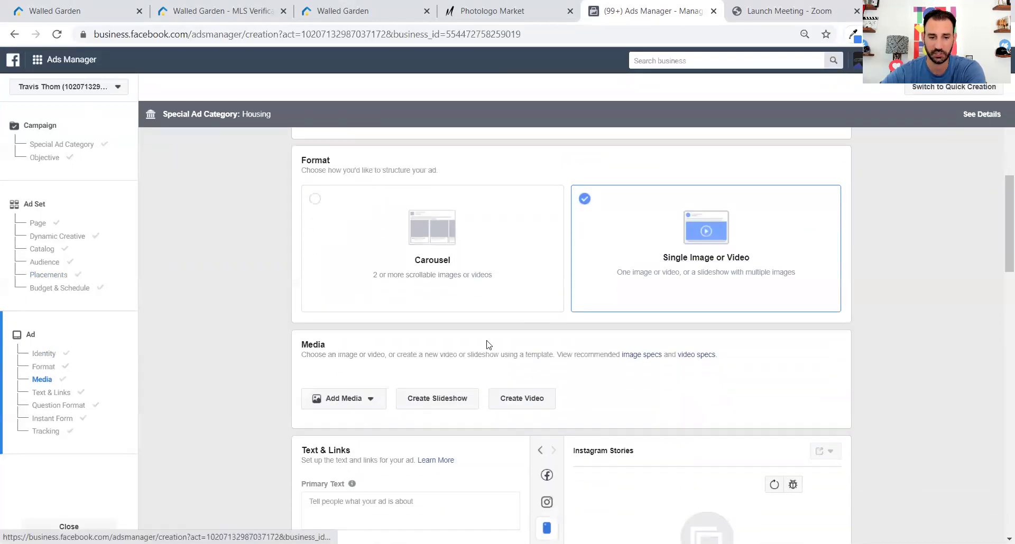
left_click(370, 400)
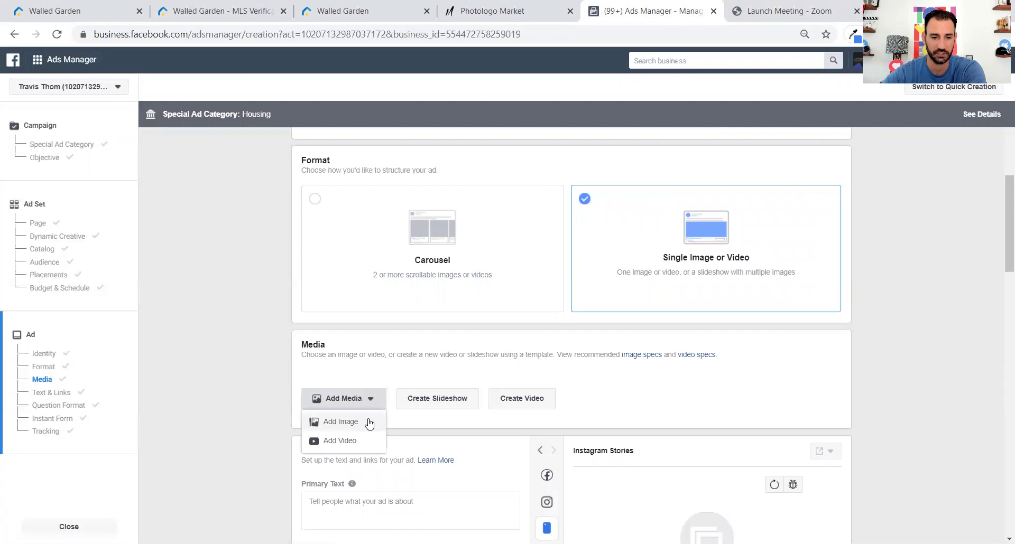
left_click(370, 423)
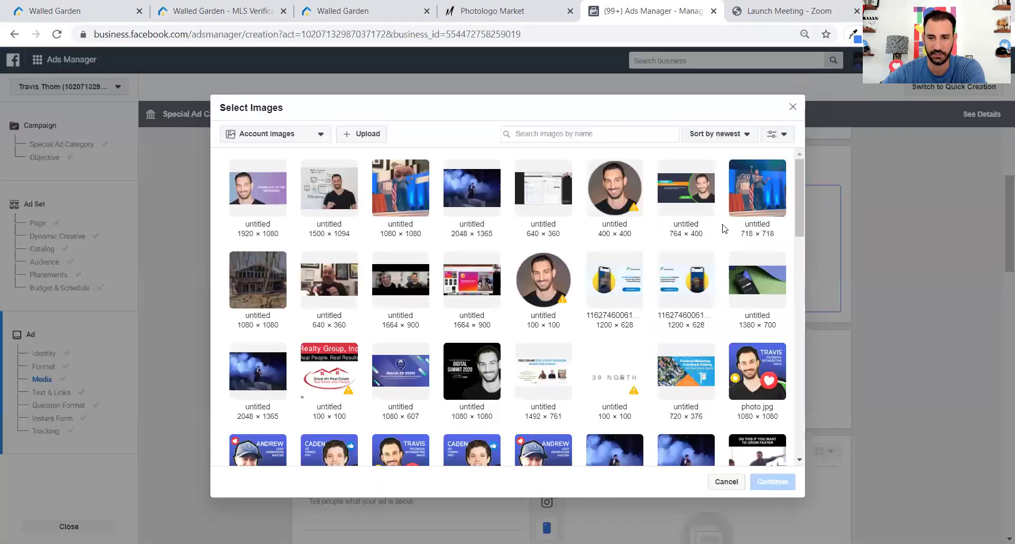
left_click(759, 202)
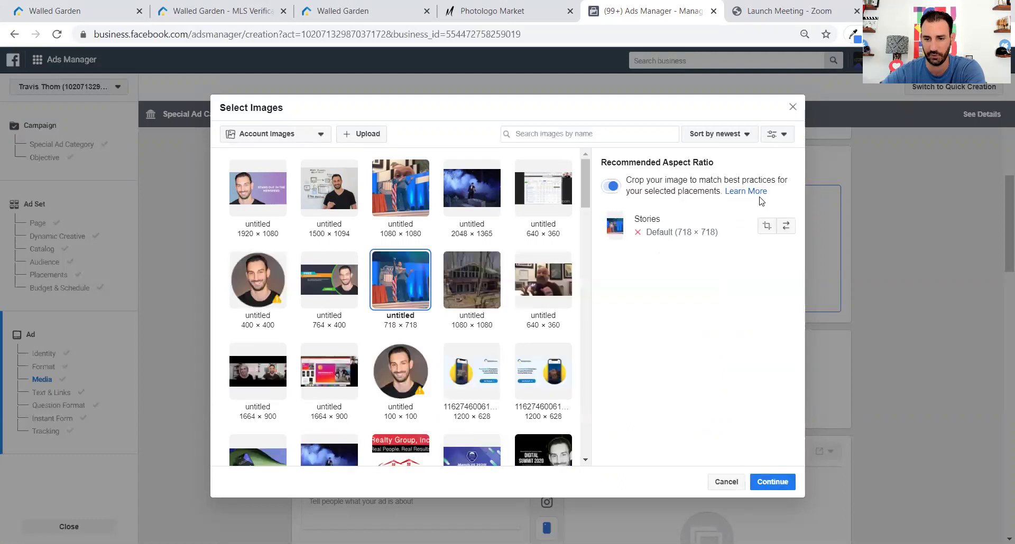
left_click(772, 482)
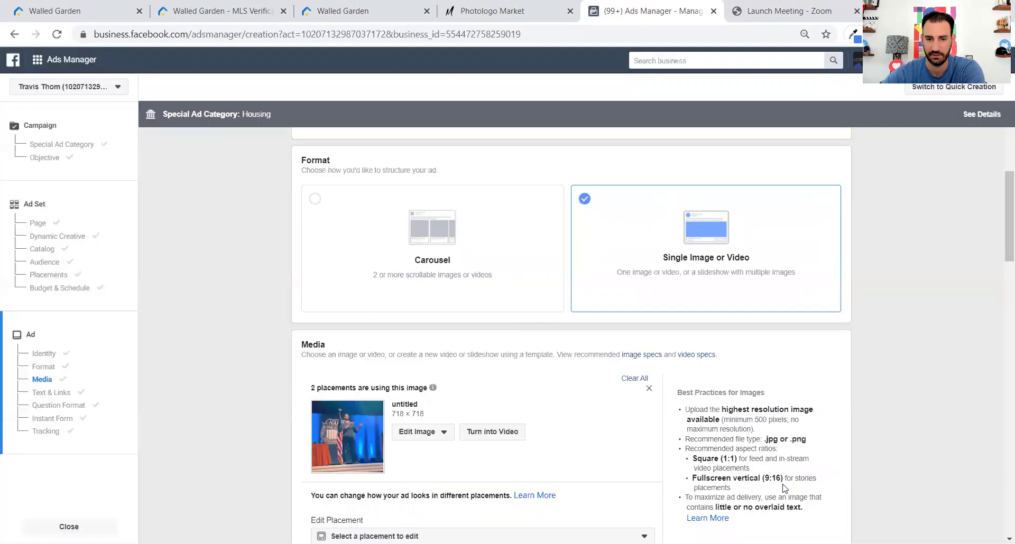
Edit the Instagram Stories placement and apply the grey template with a framed photo above the headline and text
left_click_drag(1001, 262, 1000, 343)
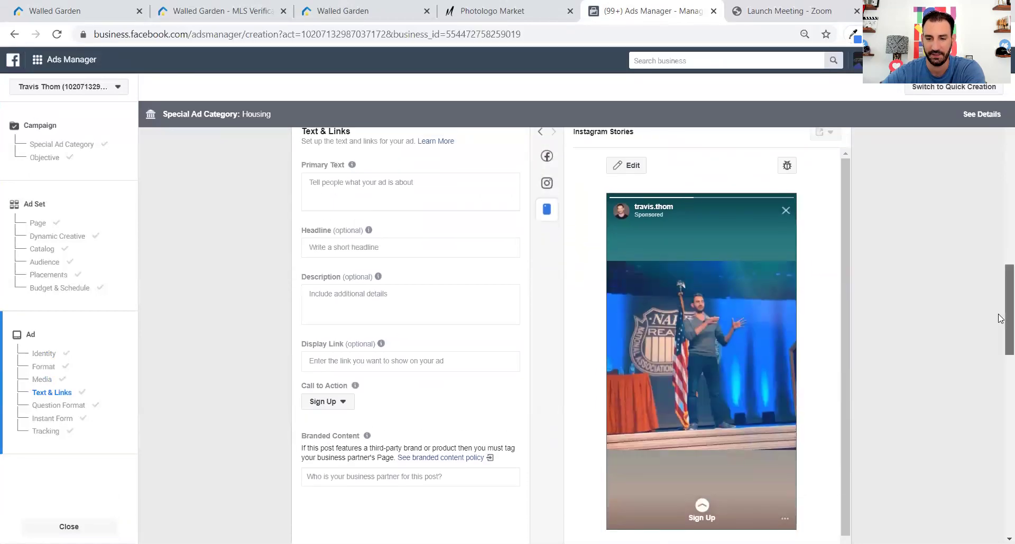
left_click_drag(1001, 318, 1000, 322)
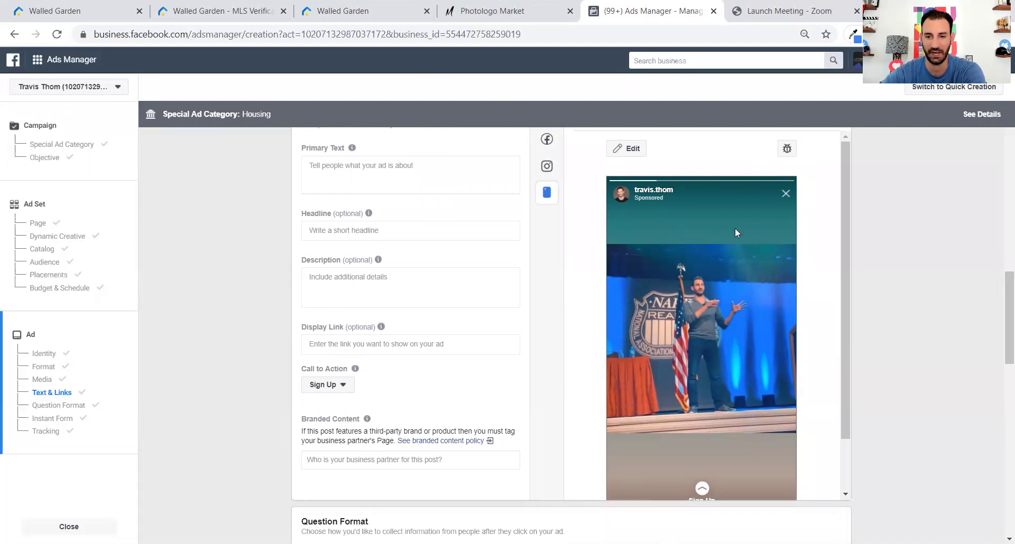
left_click_drag(1001, 314, 1001, 271)
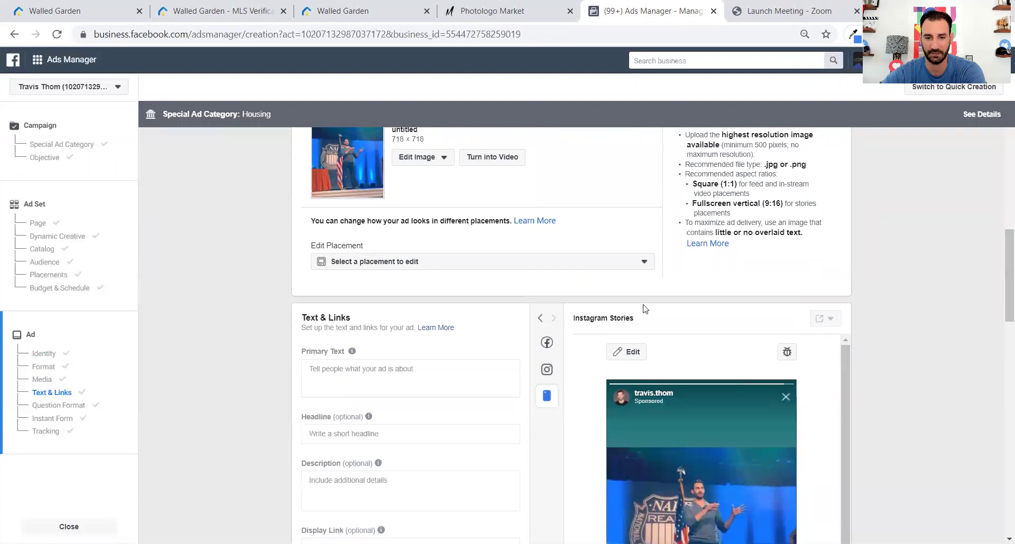
left_click(623, 354)
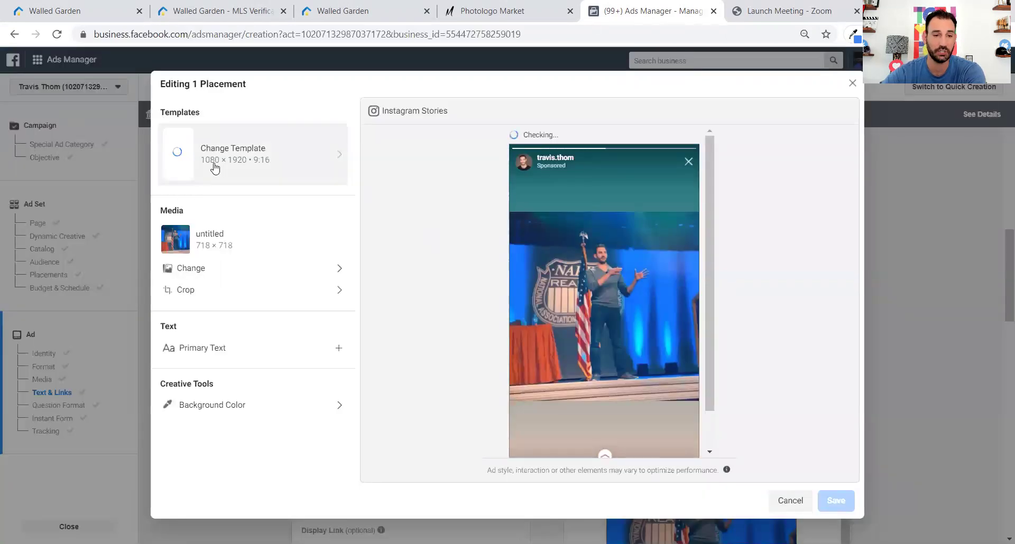
left_click(290, 156)
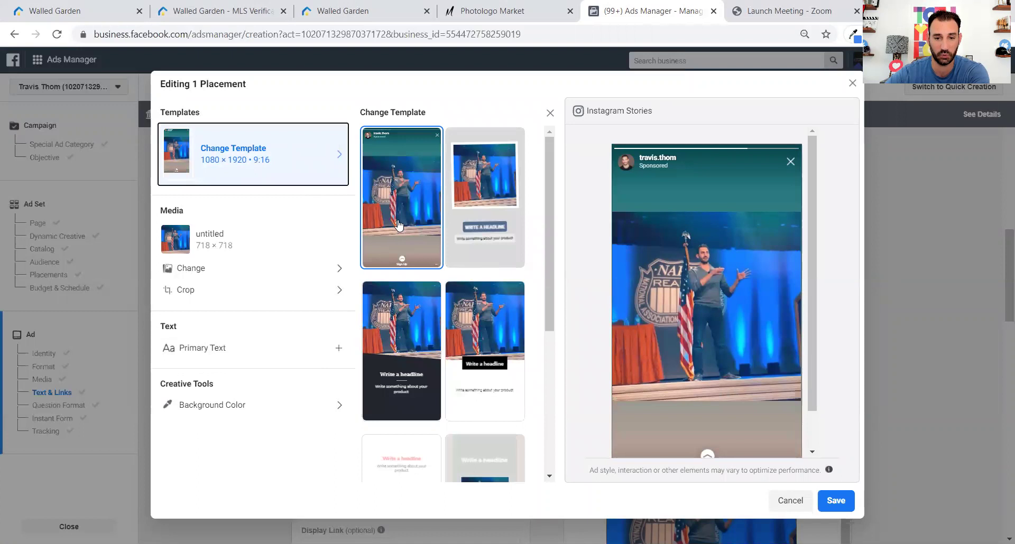
left_click(515, 244)
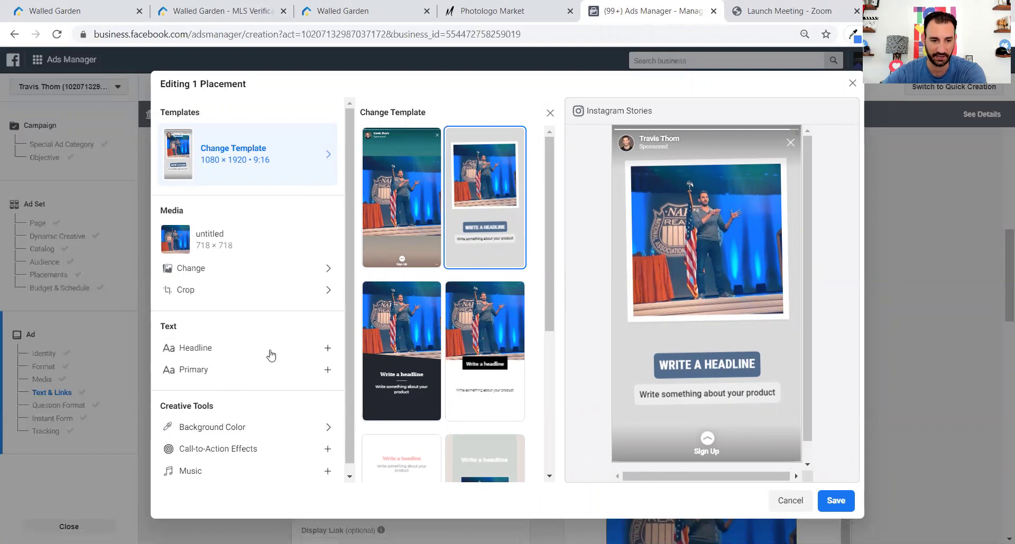
Set the placement's headline to "See All The Homes" and its primary text to "Homes Priced Under $599K!"
left_click(193, 349)
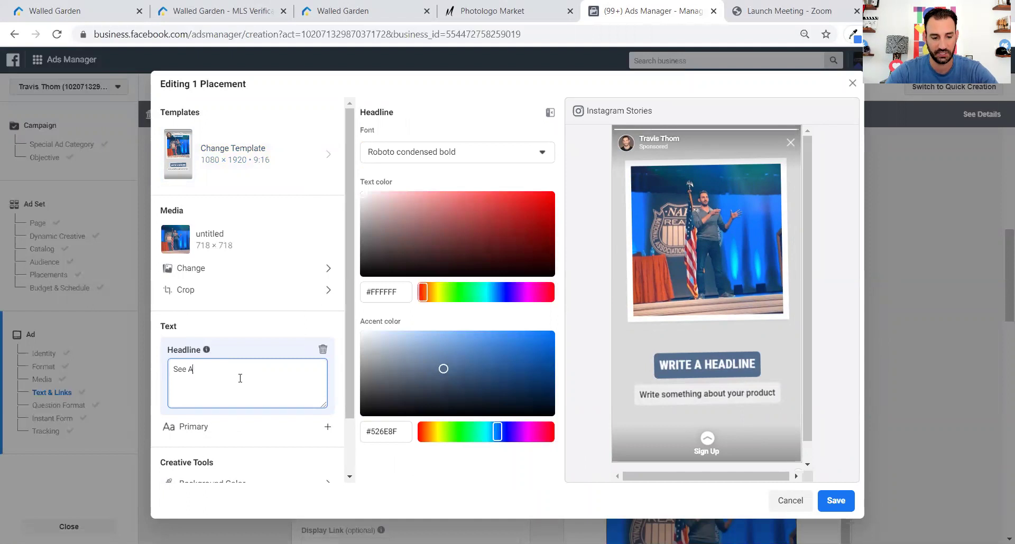
type("See All The Homes")
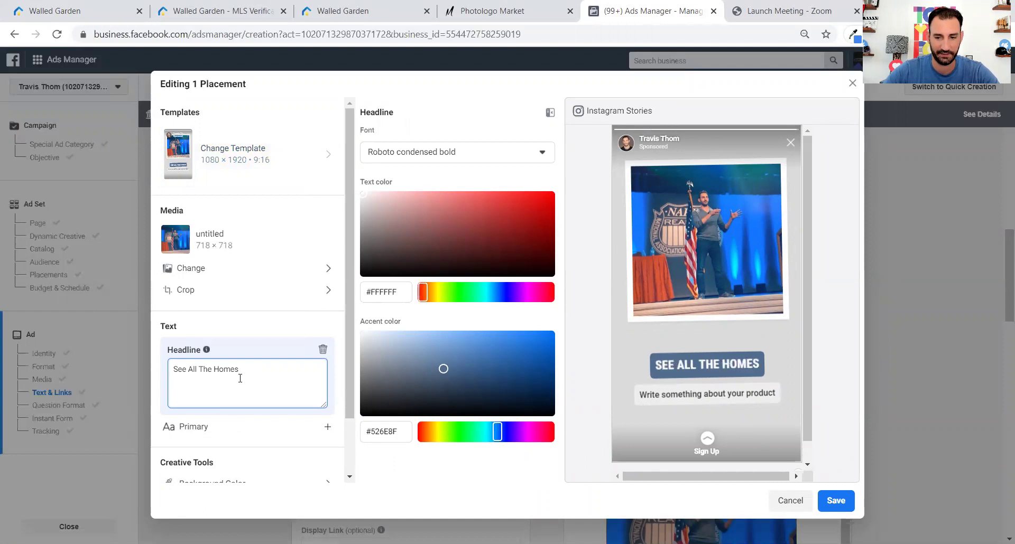
left_click(305, 425)
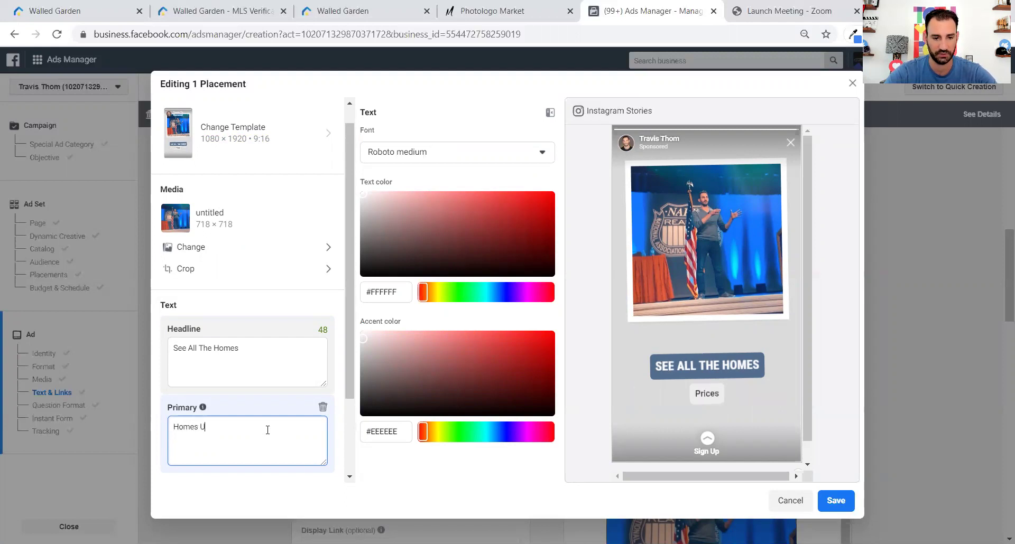
type("p")
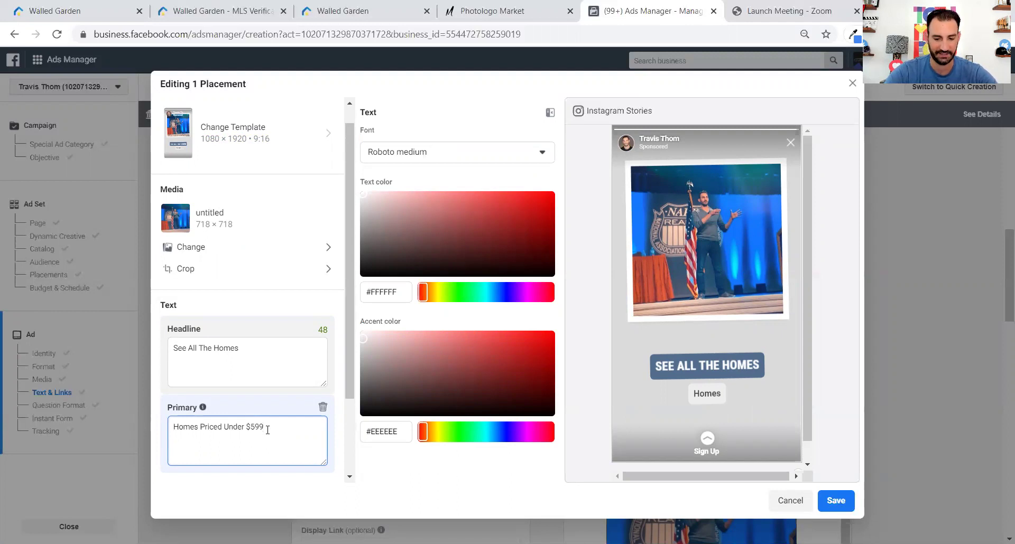
type("!")
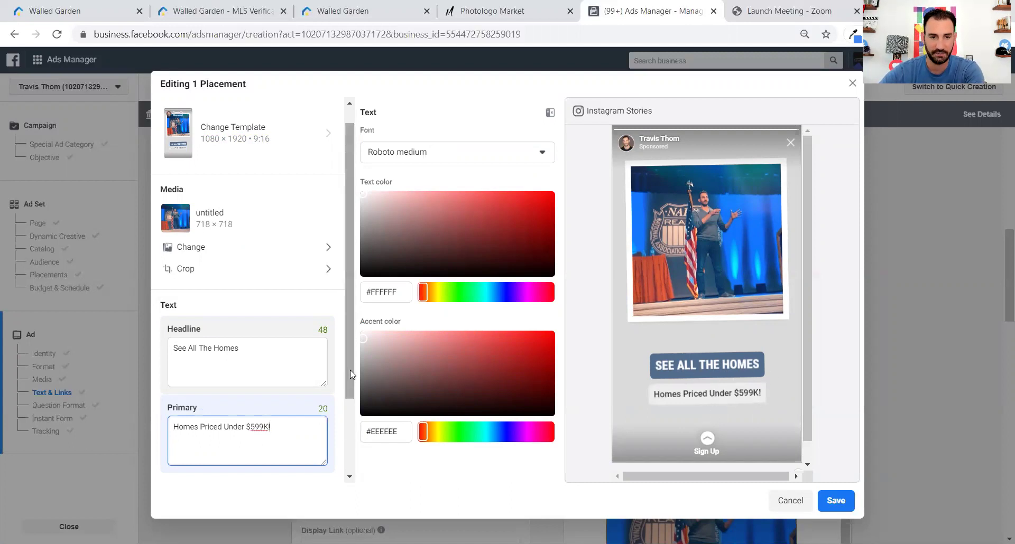
Add the layered filled half-circle call-to-action effect in green and save the placement edits
left_click_drag(350, 370, 353, 437)
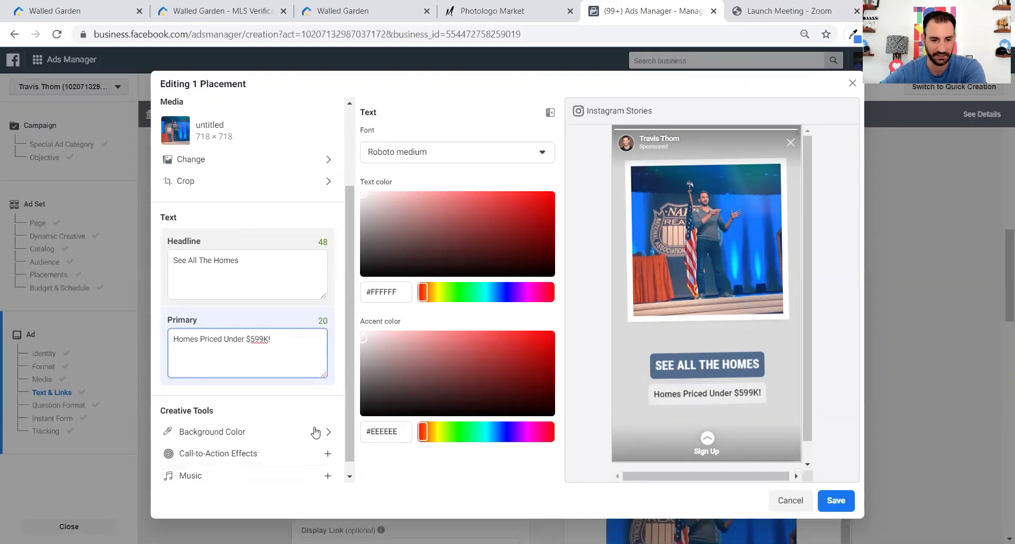
left_click(215, 461)
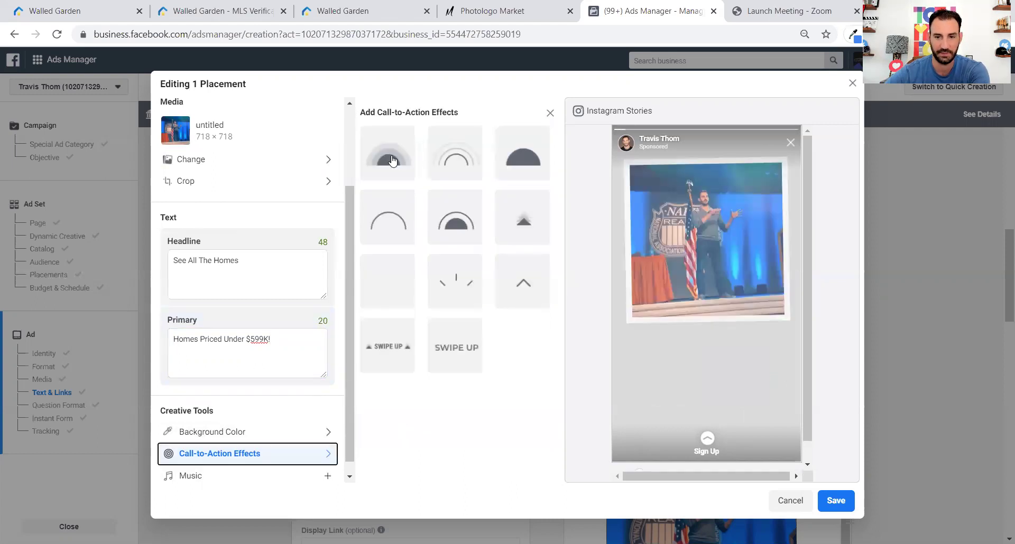
left_click(392, 161)
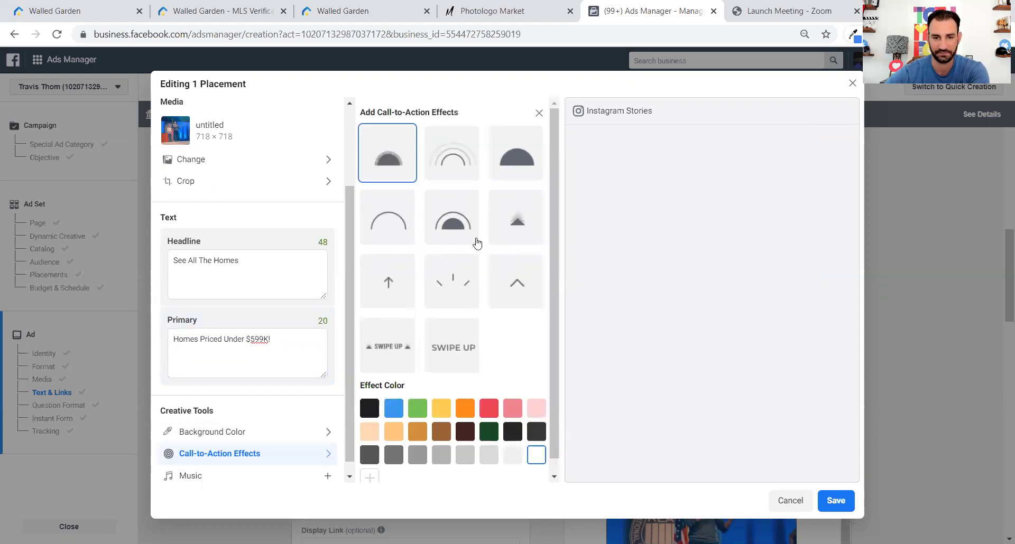
left_click(415, 414)
left_click_drag(554, 387, 559, 439)
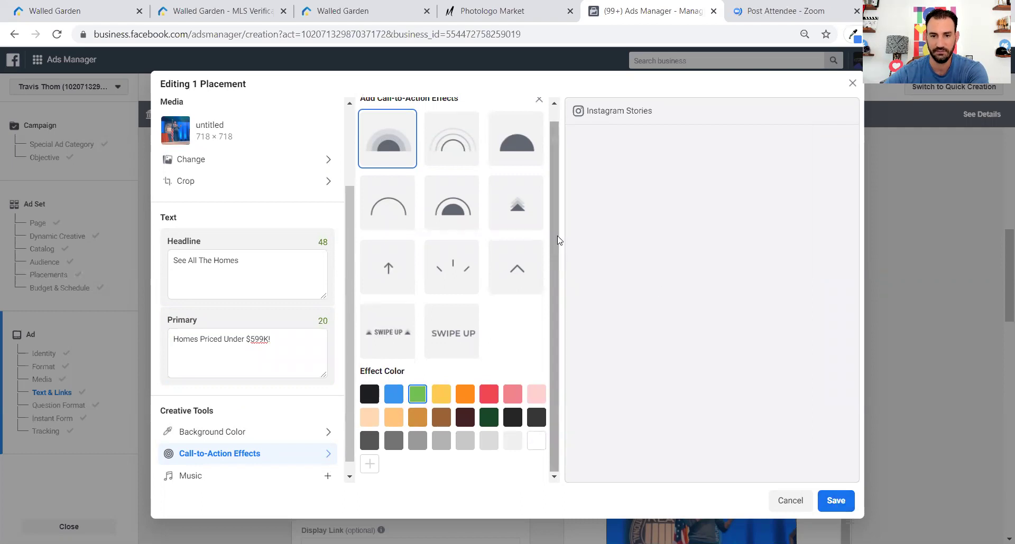
scroll(558, 238, "up", 1)
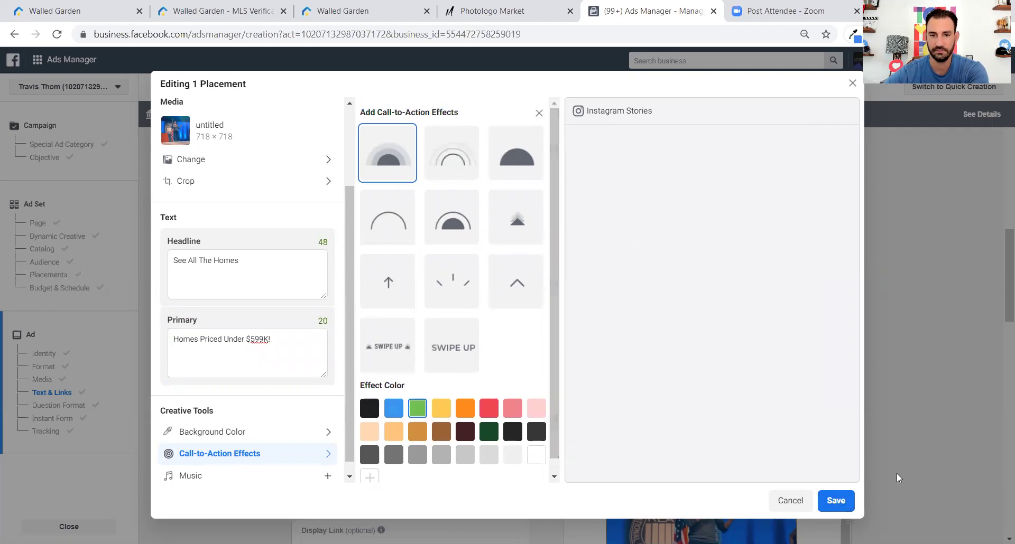
left_click(845, 500)
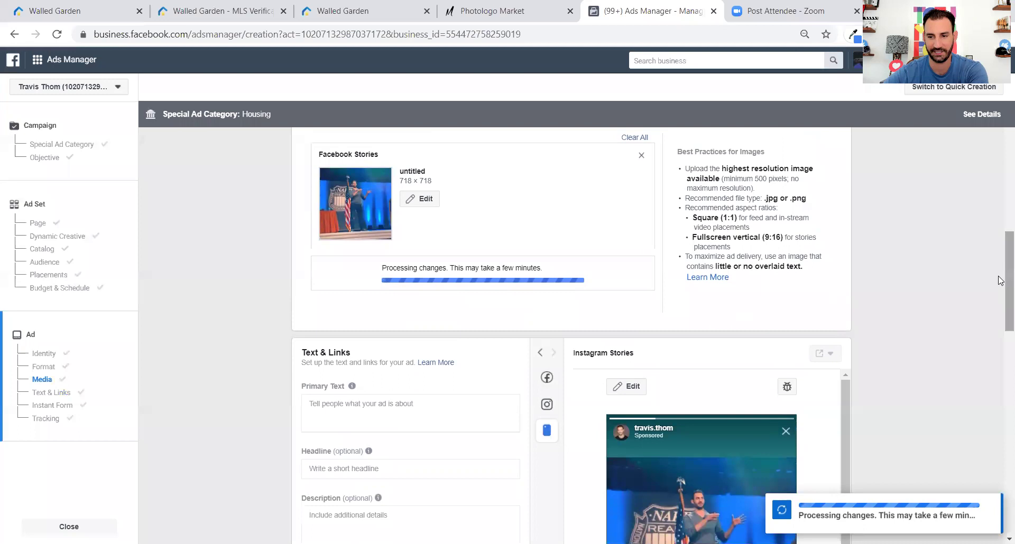
Examine the Instagram Stories preview and the media section to check how the edited ad looks
left_click_drag(1003, 280, 1000, 335)
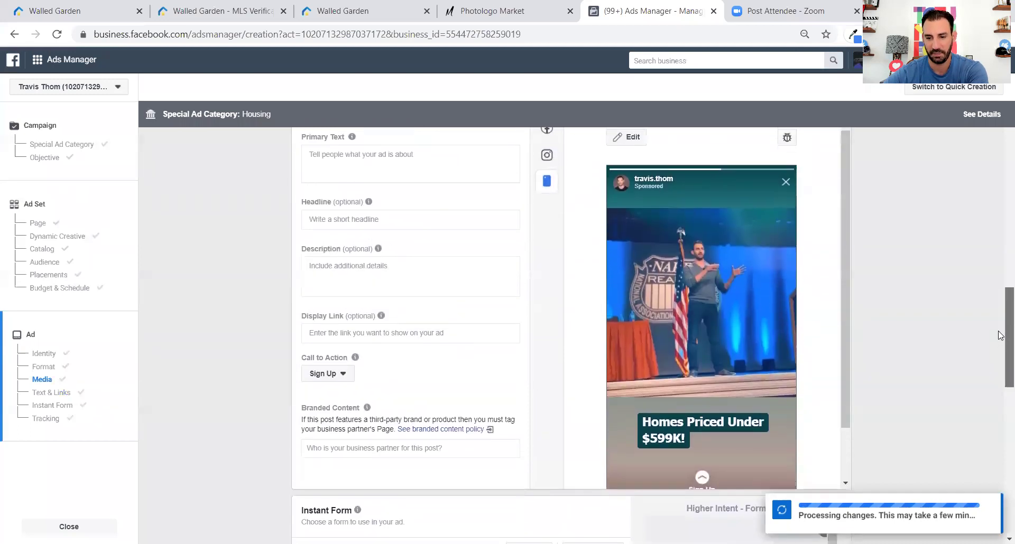
left_click_drag(845, 305, 843, 336)
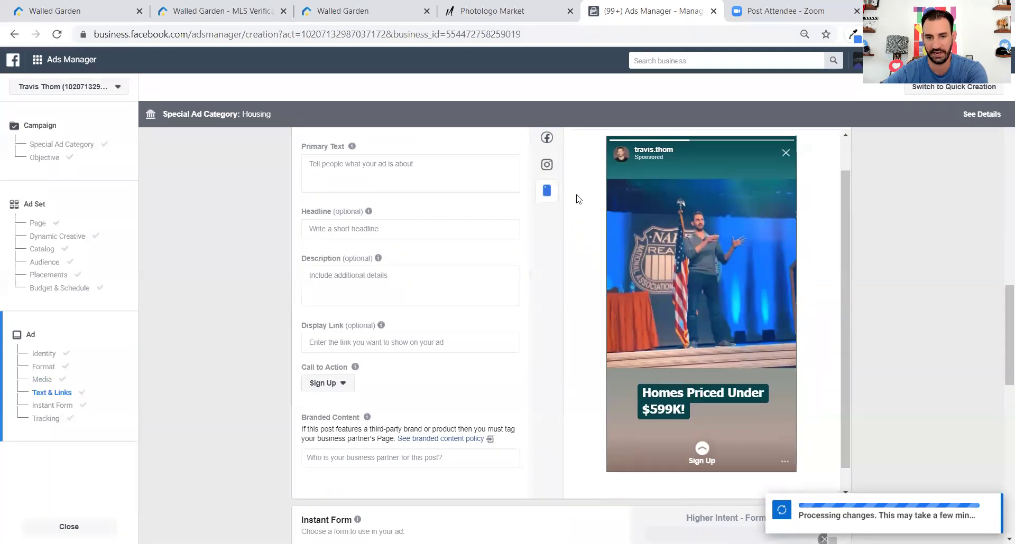
mouse_move(577, 198)
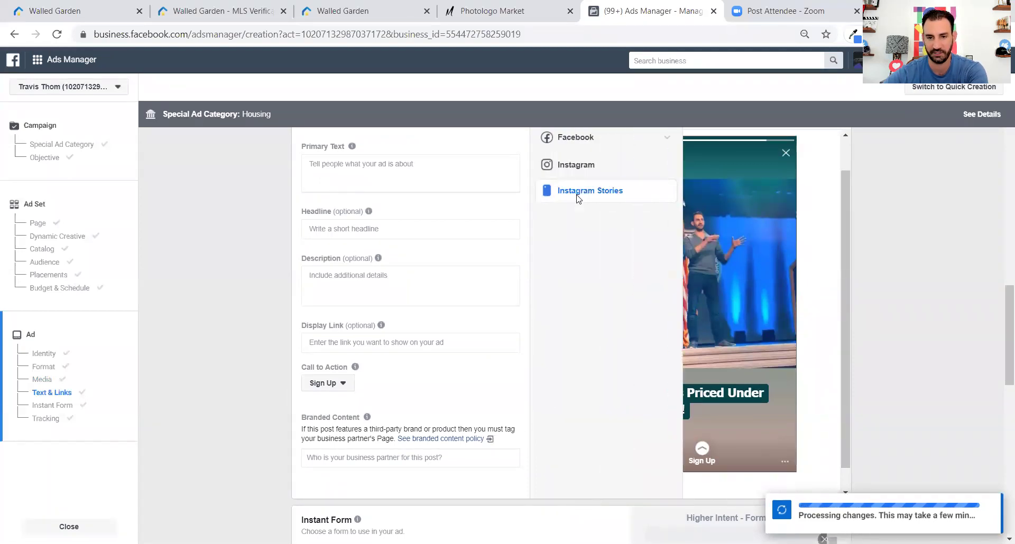
left_click_drag(1001, 382, 1001, 300)
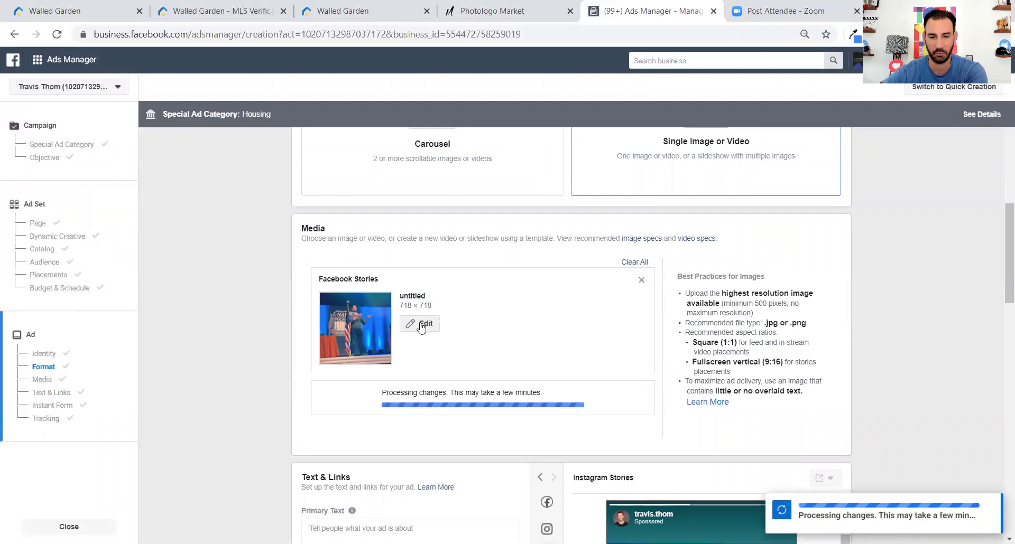
left_click_drag(1001, 248, 1000, 323)
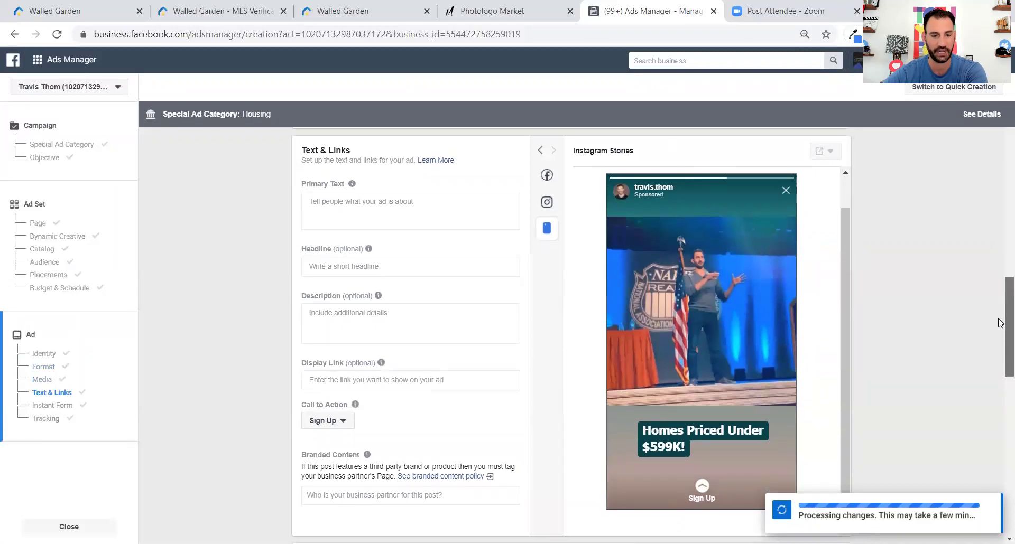
left_click_drag(1000, 322, 1001, 253)
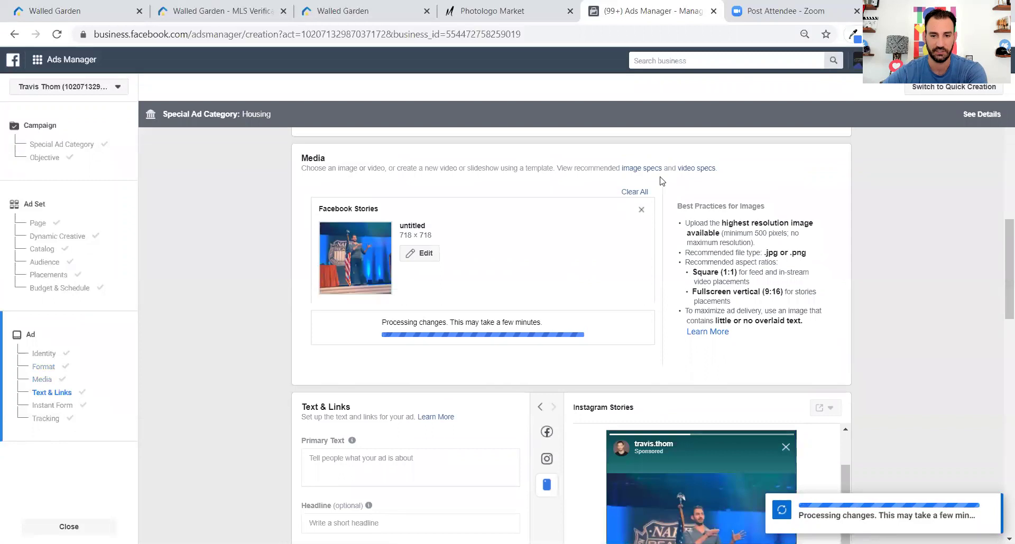
Clear the current ad media and add the vertical 1080 × 1920 portrait on a pink-to-blue background from the account images
left_click(632, 193)
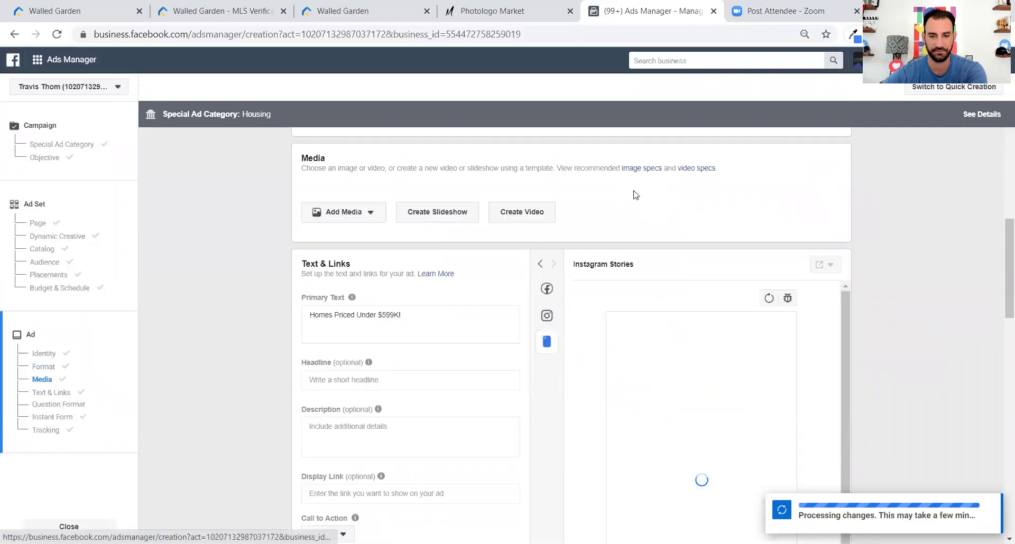
left_click(373, 210)
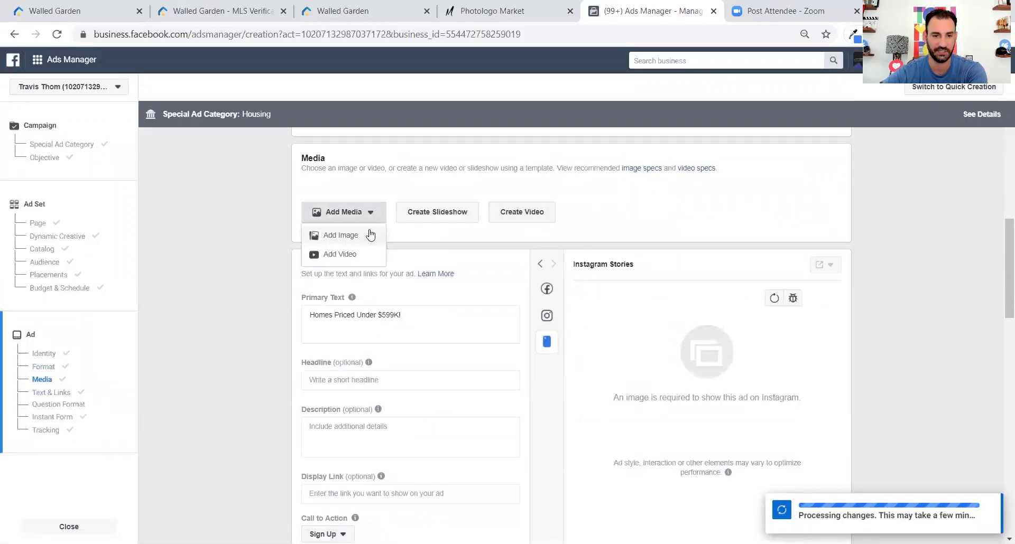
left_click(370, 236)
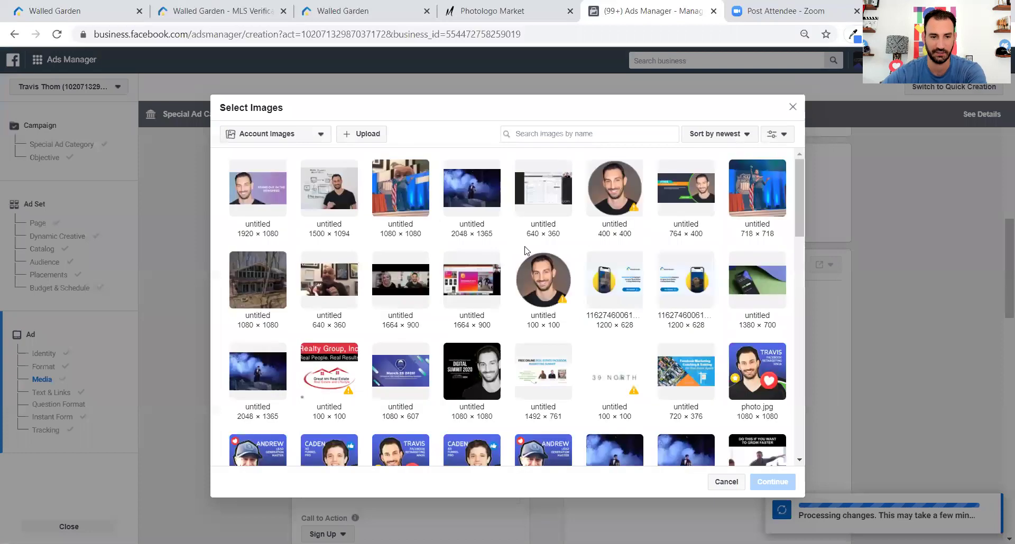
left_click_drag(796, 209, 802, 309)
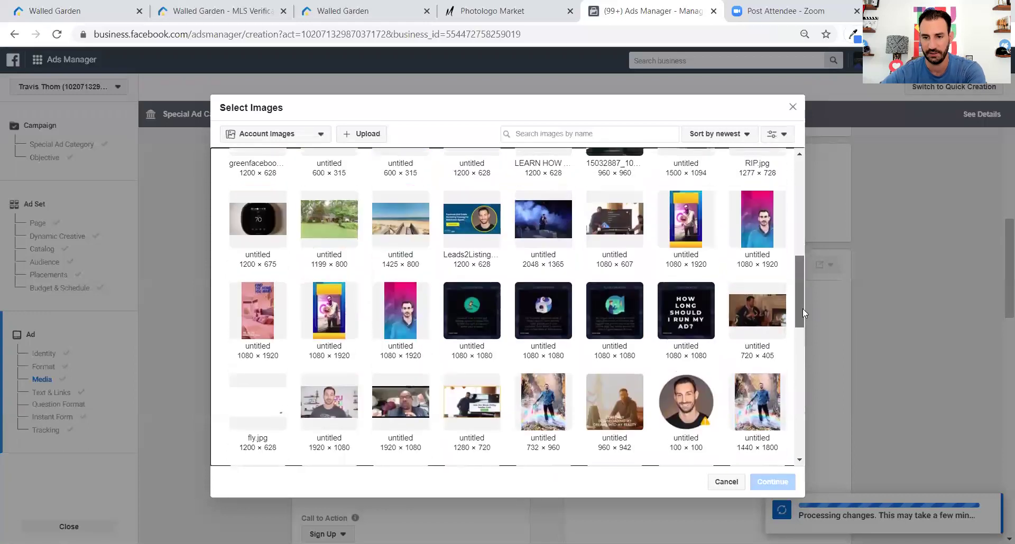
left_click(764, 228)
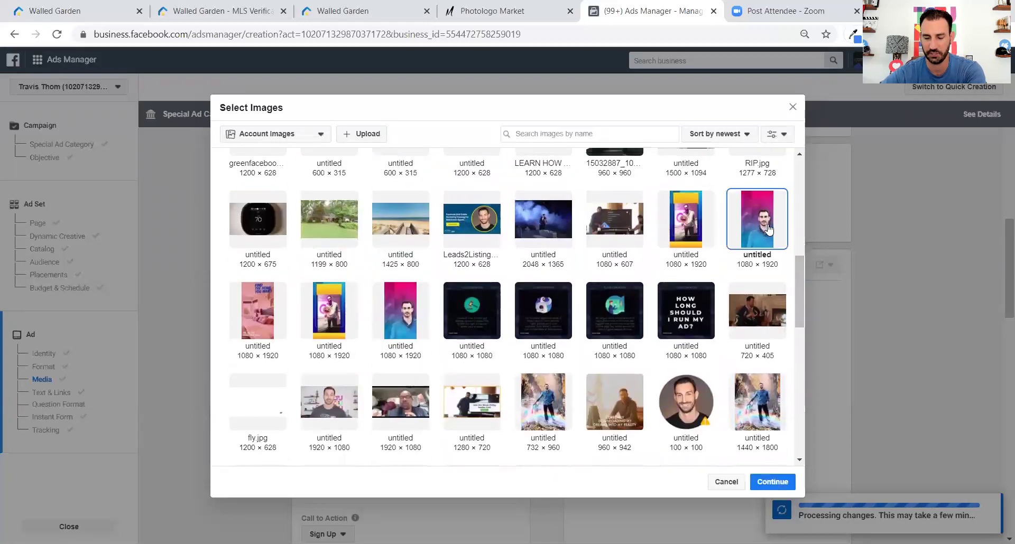
left_click(772, 482)
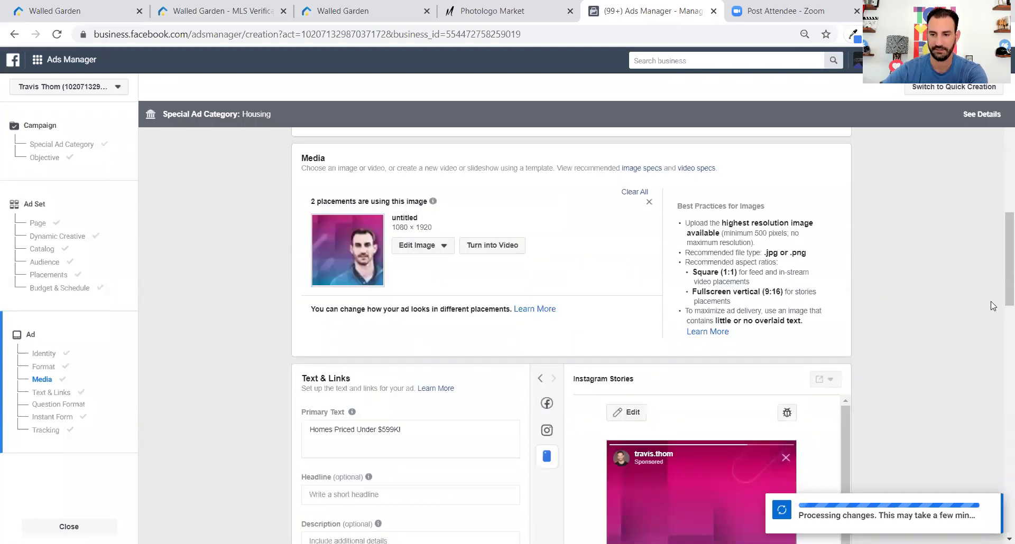
Edit the Instagram Stories placement and apply the white torn-paper template with the text above the photo
scroll(999, 334, "down", 5)
scroll(999, 335, "up", 3)
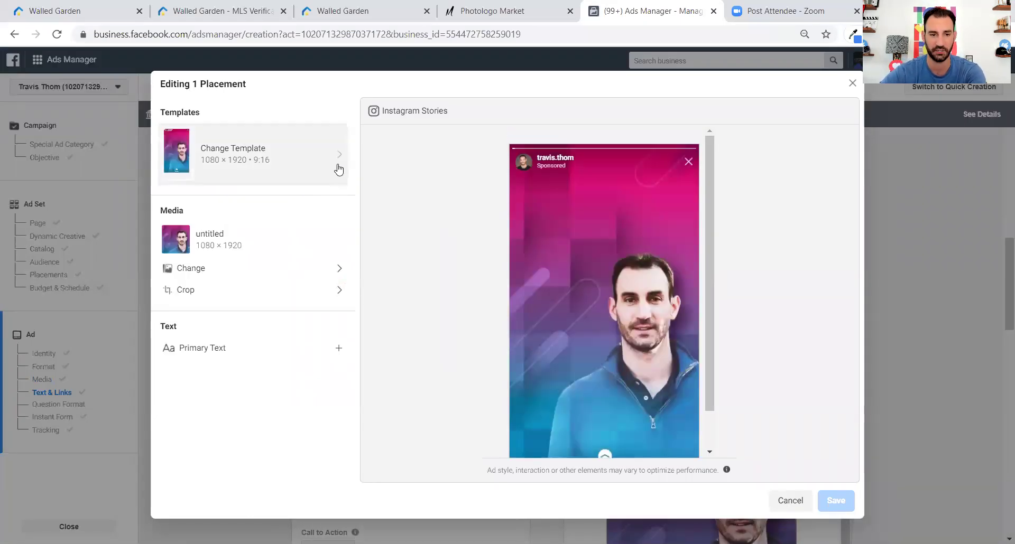
left_click(332, 167)
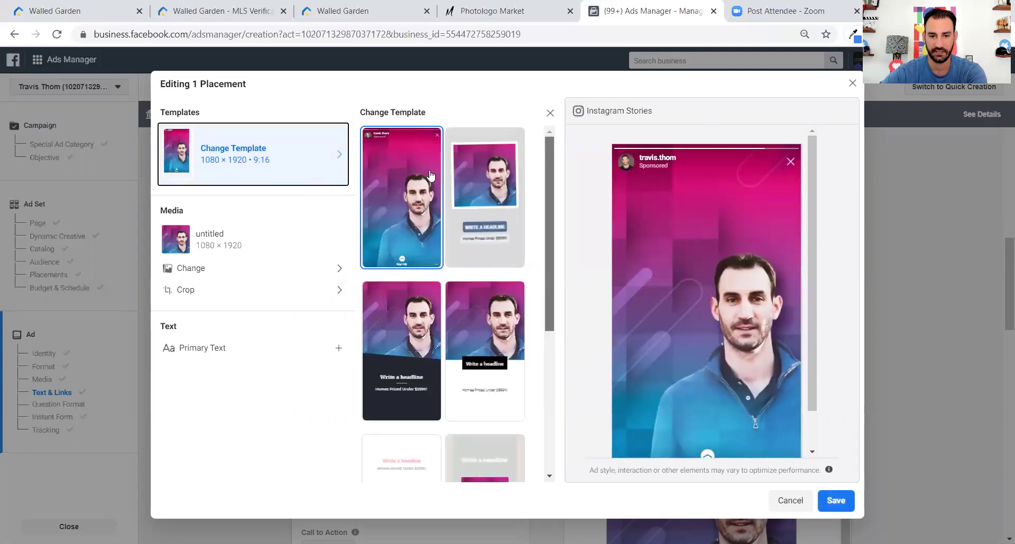
scroll(561, 232, "down", 2)
scroll(560, 231, "down", 4)
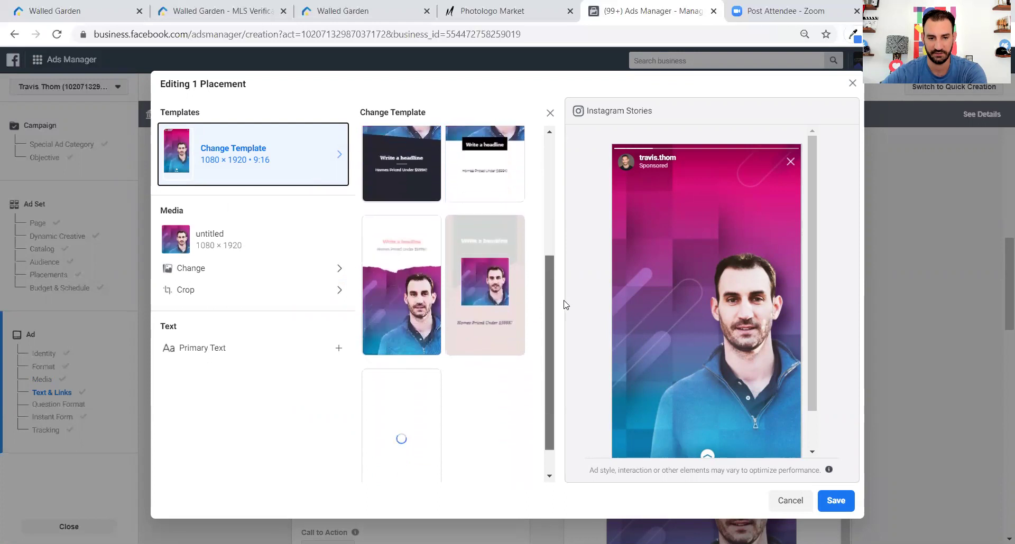
left_click(426, 291)
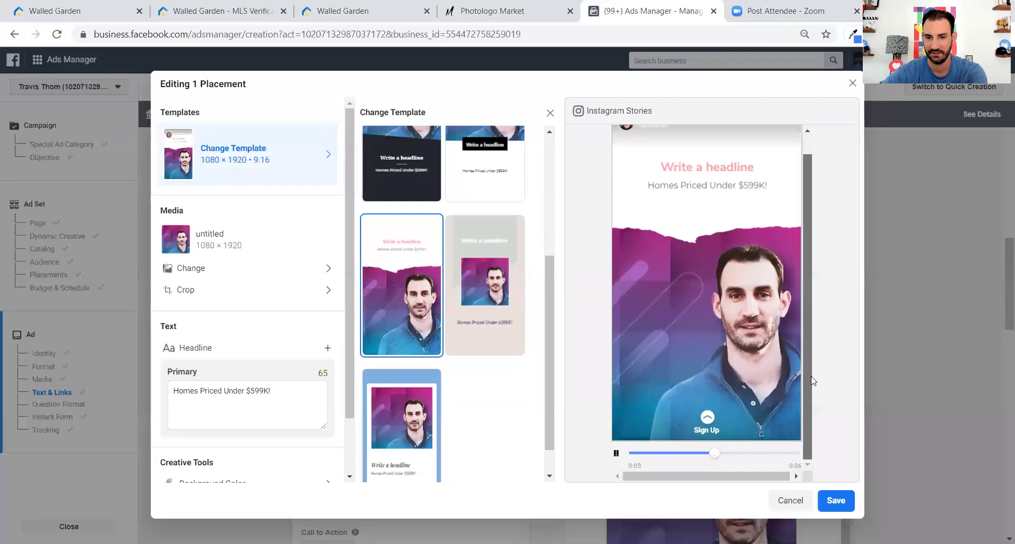
Add the headline "SEE ALL THE HOMES" in red #E50104 with the Noto serif bold font
left_click(328, 348)
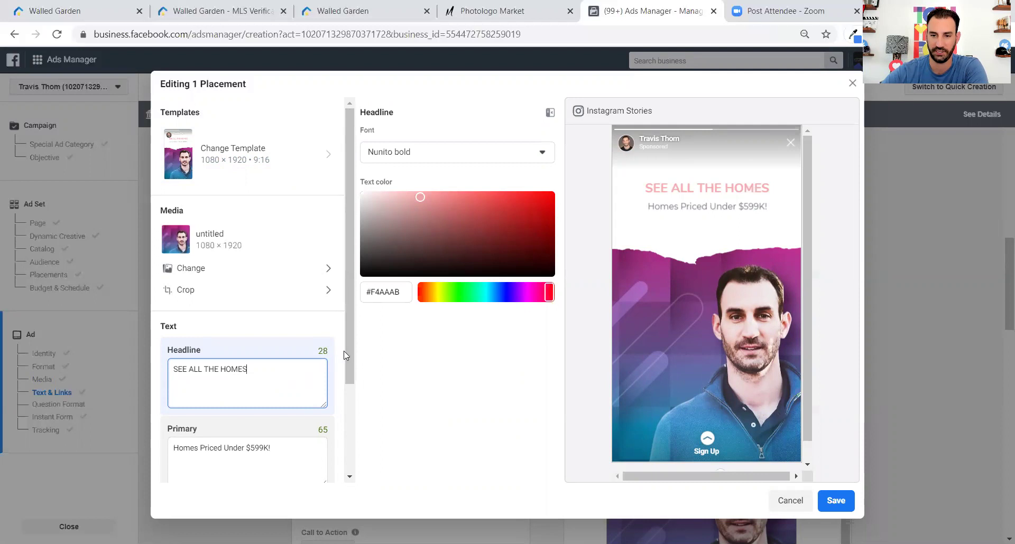
mouse_move(350, 339)
left_mouse_down()
mouse_move(354, 427)
mouse_move(353, 342)
left_mouse_up()
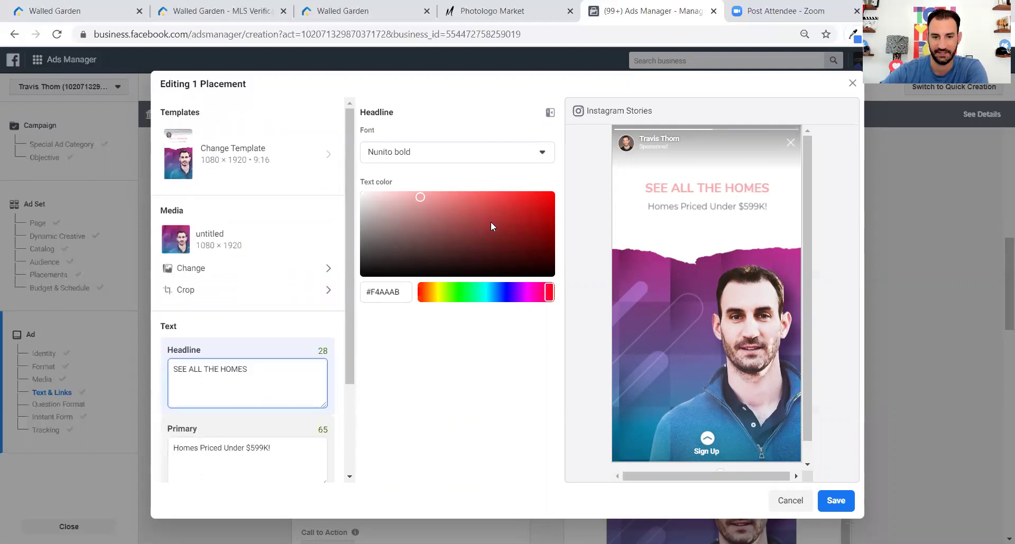
mouse_move(490, 218)
left_mouse_down()
mouse_move(481, 198)
mouse_move(552, 202)
left_mouse_up()
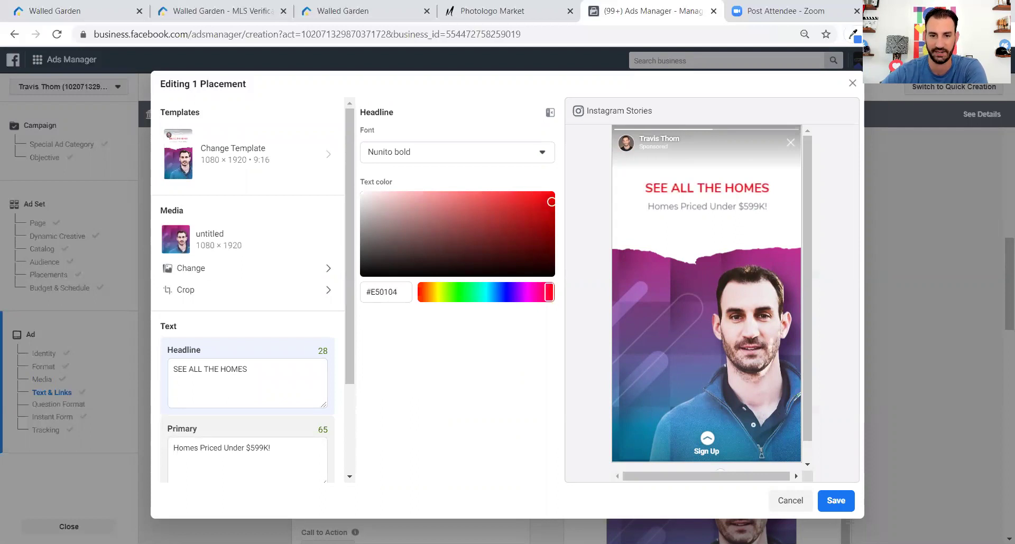
left_click(457, 153)
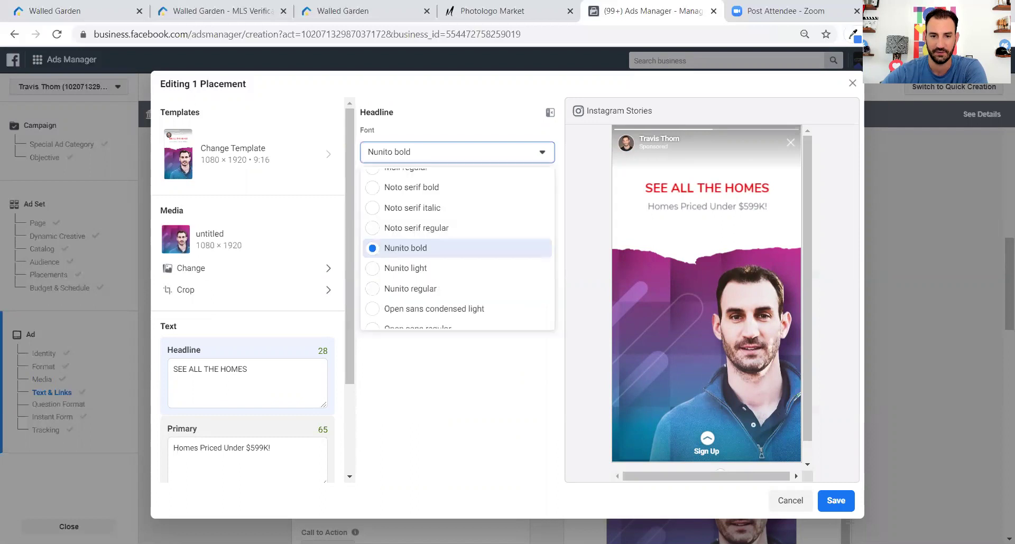
left_click(391, 189)
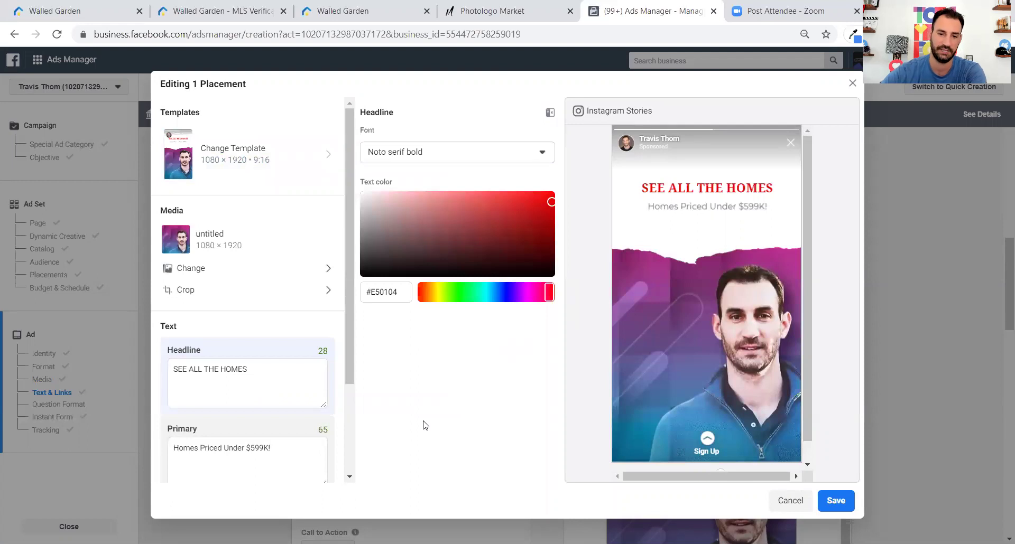
Add the music track "Shower" to the placement and view the available music moods
scroll(346, 356, "down", 3)
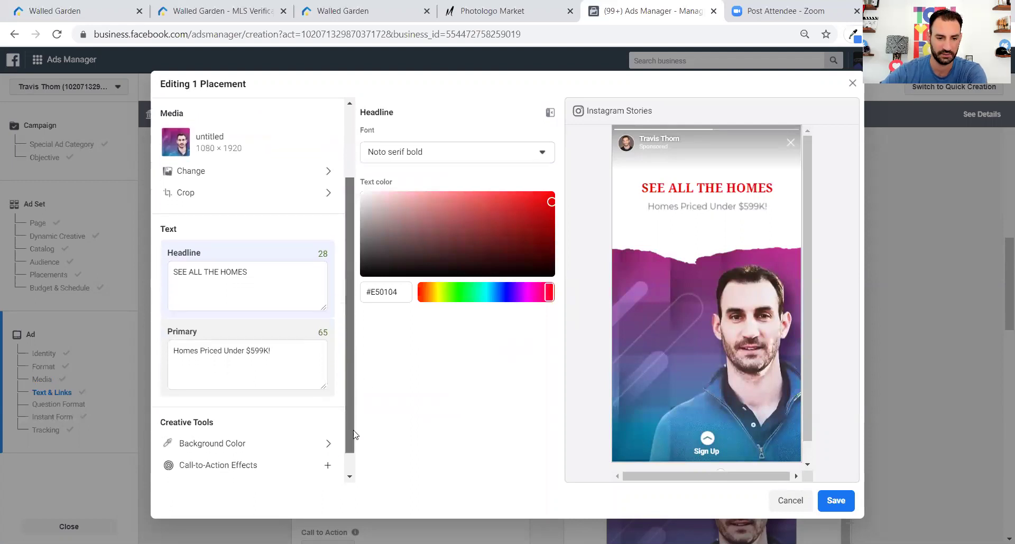
left_click(329, 463)
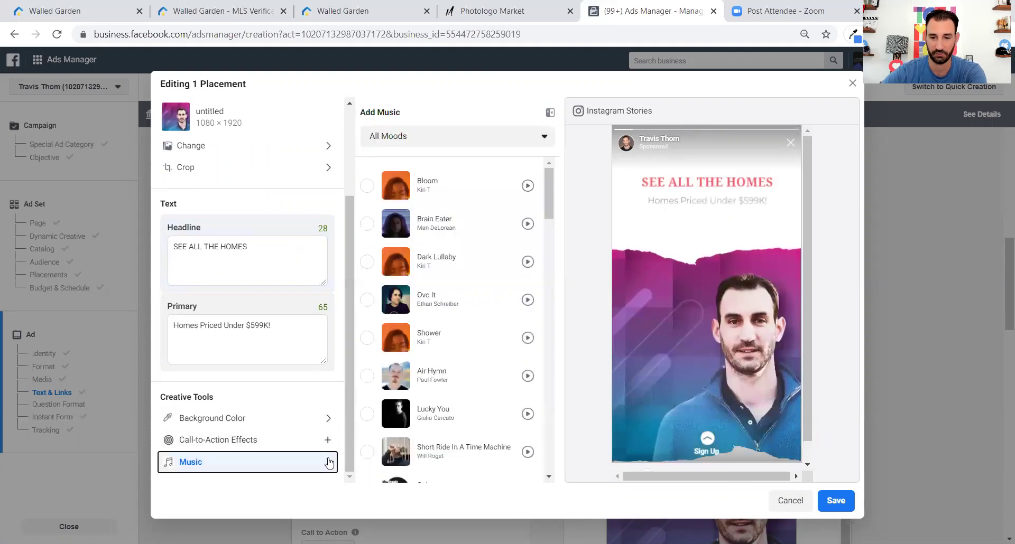
left_click(528, 338)
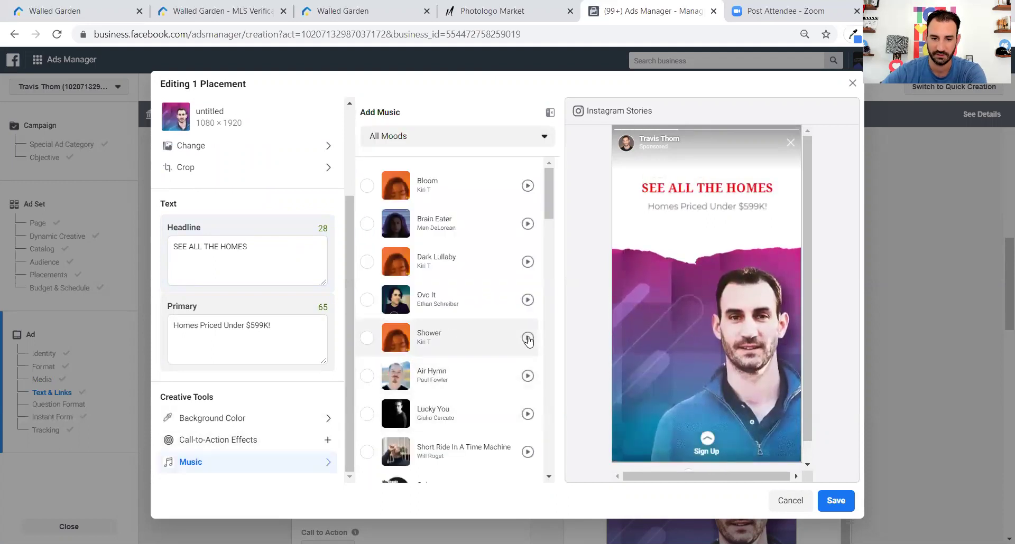
left_click(528, 338)
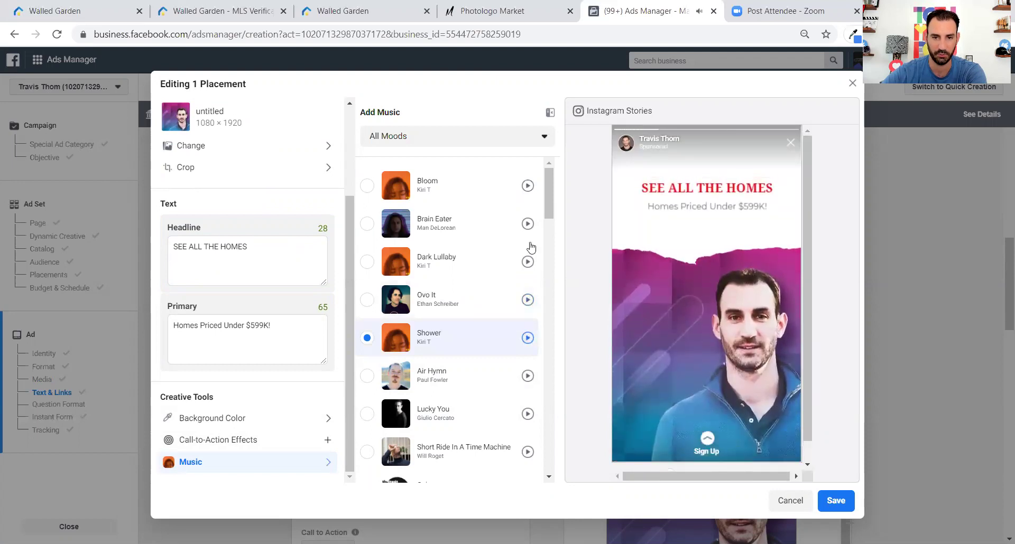
left_click(531, 137)
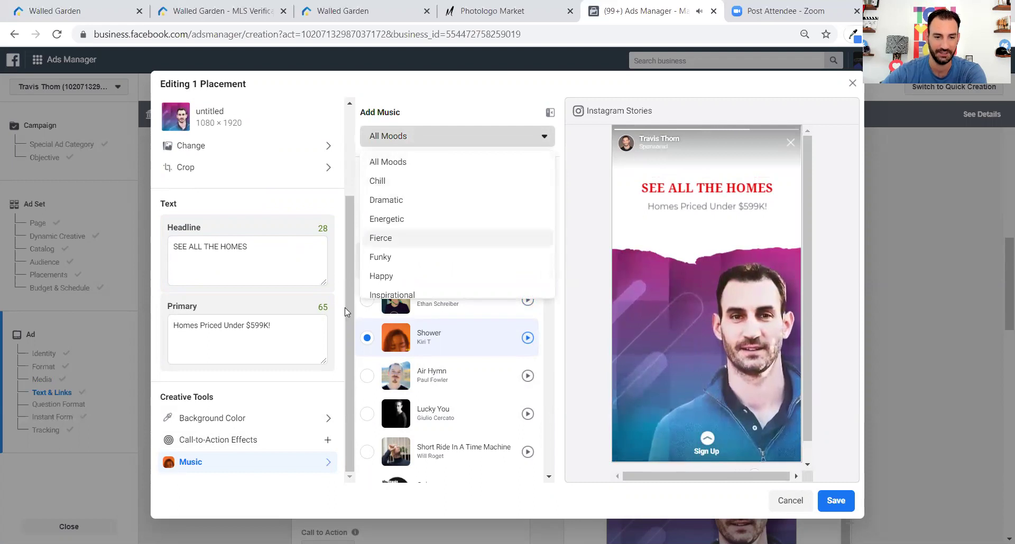
Add the concentric outlined-arcs call-to-action effect in yellow and save the placement edits
left_click(291, 444)
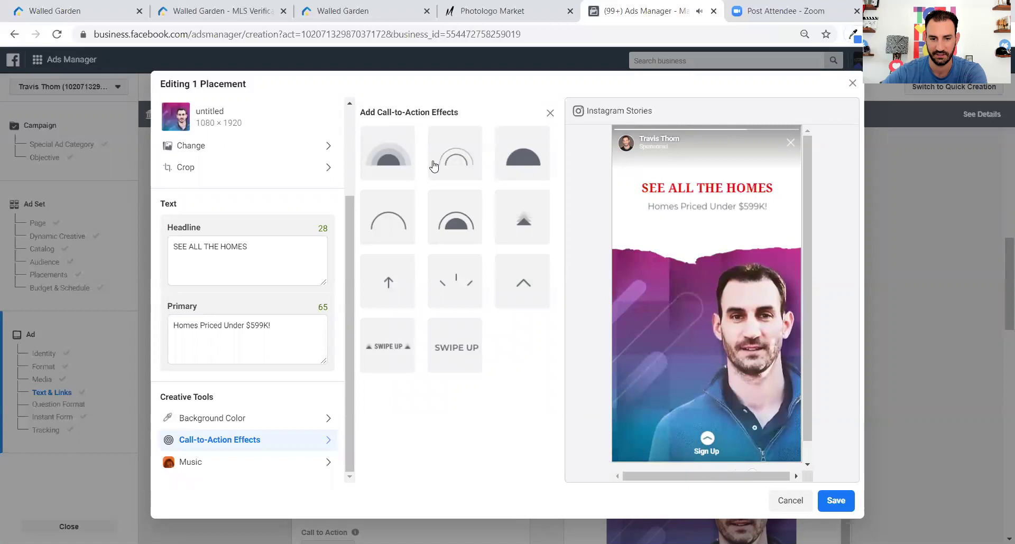
left_click(434, 166)
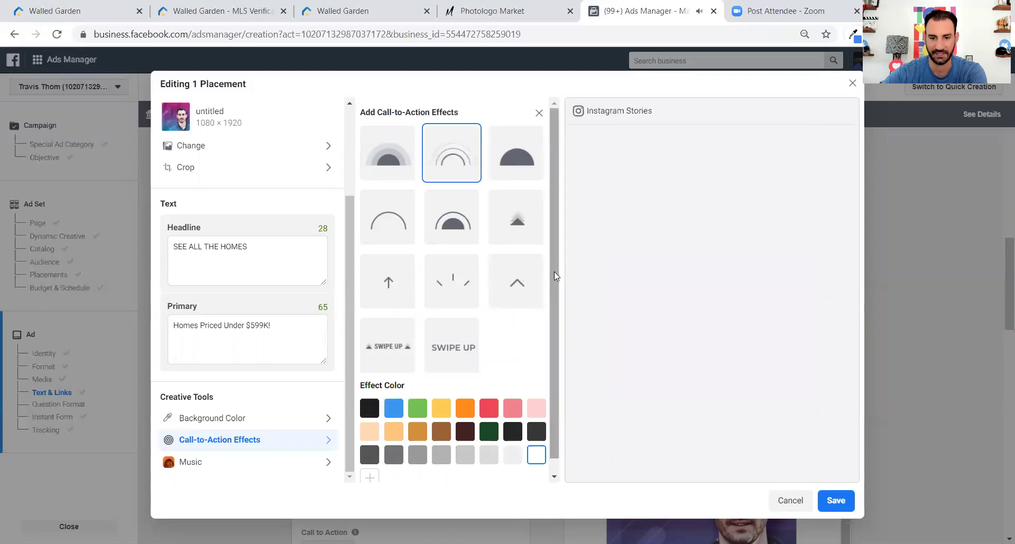
scroll(554, 272, "down", 1)
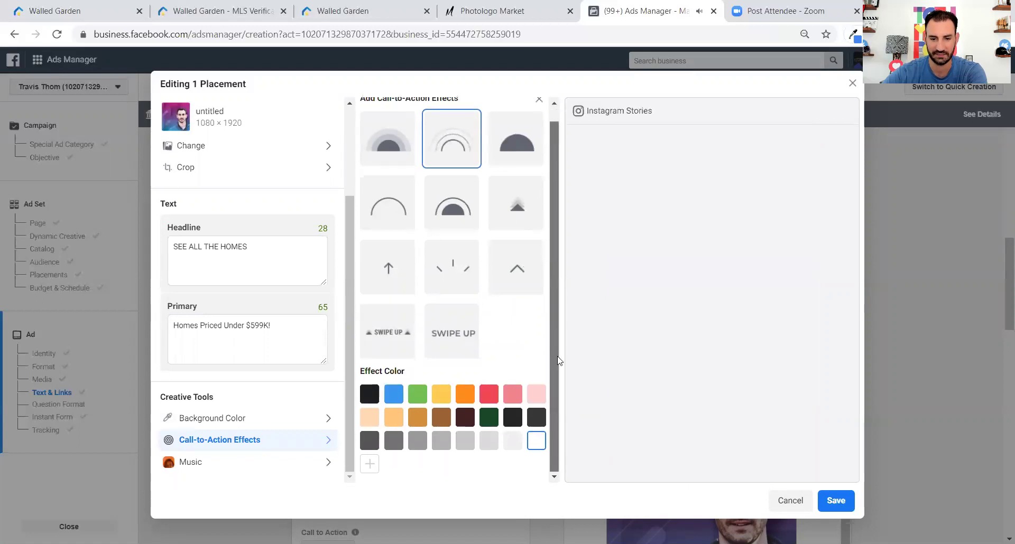
left_click(447, 404)
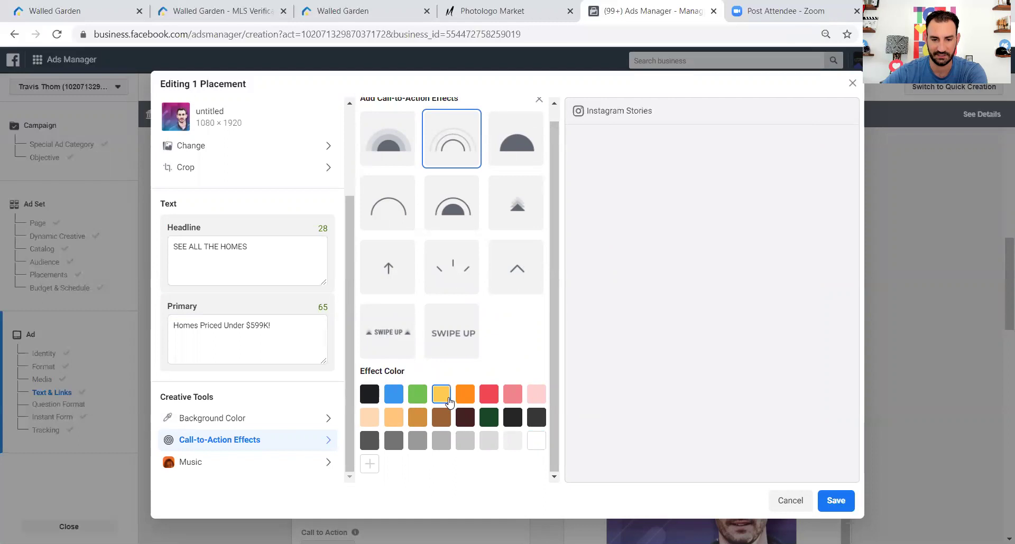
left_click(844, 508)
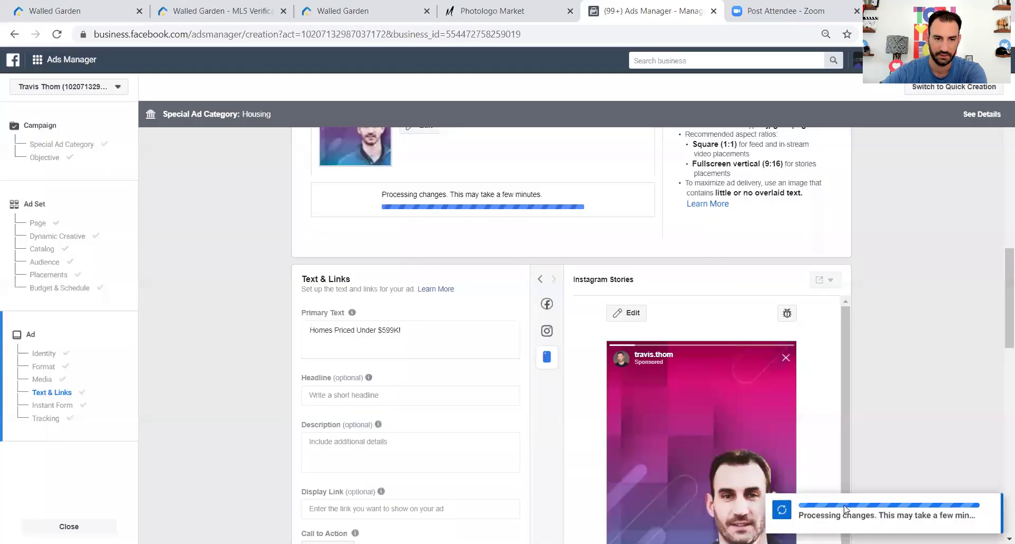
Review the ad set's manual placements, checking the Facebook and Instagram Stories selection, and return to the ad setup
left_click_drag(1001, 310, 1000, 346)
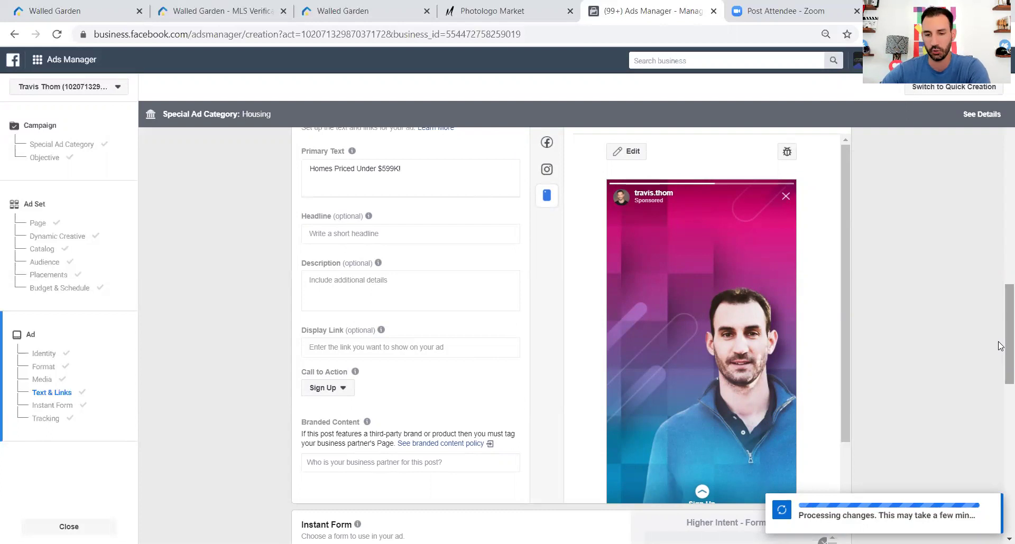
left_click_drag(1000, 347, 1000, 290)
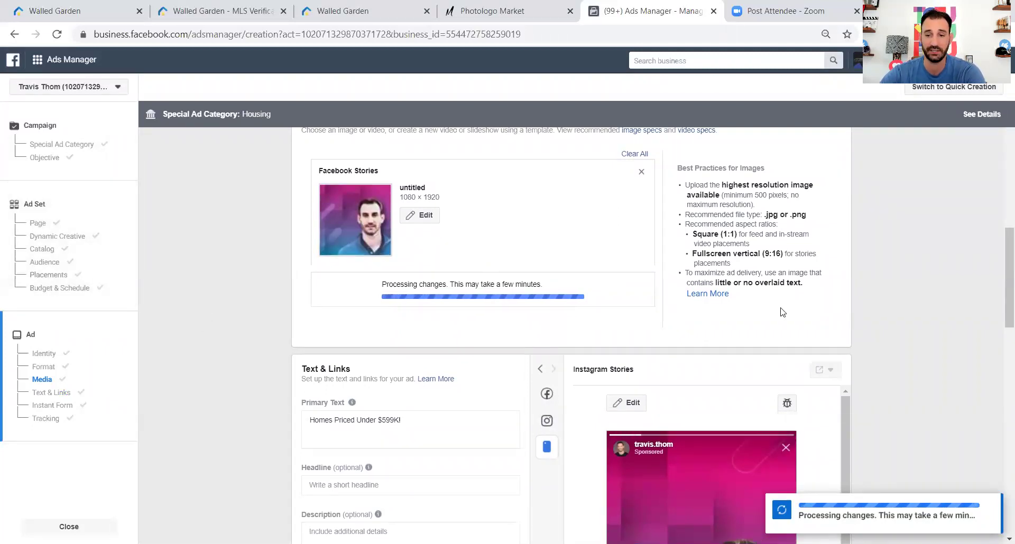
left_click(37, 276)
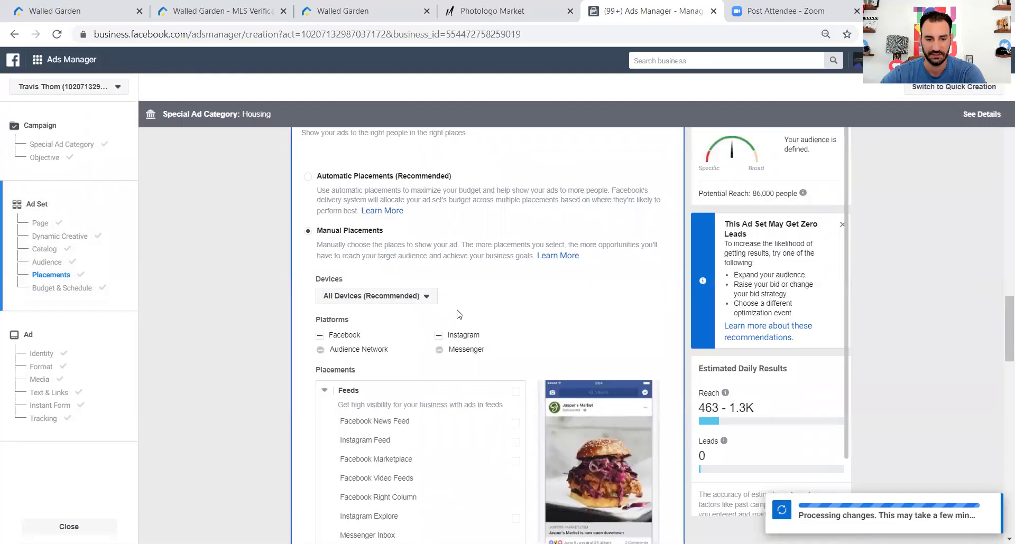
left_click_drag(1007, 308, 1007, 353)
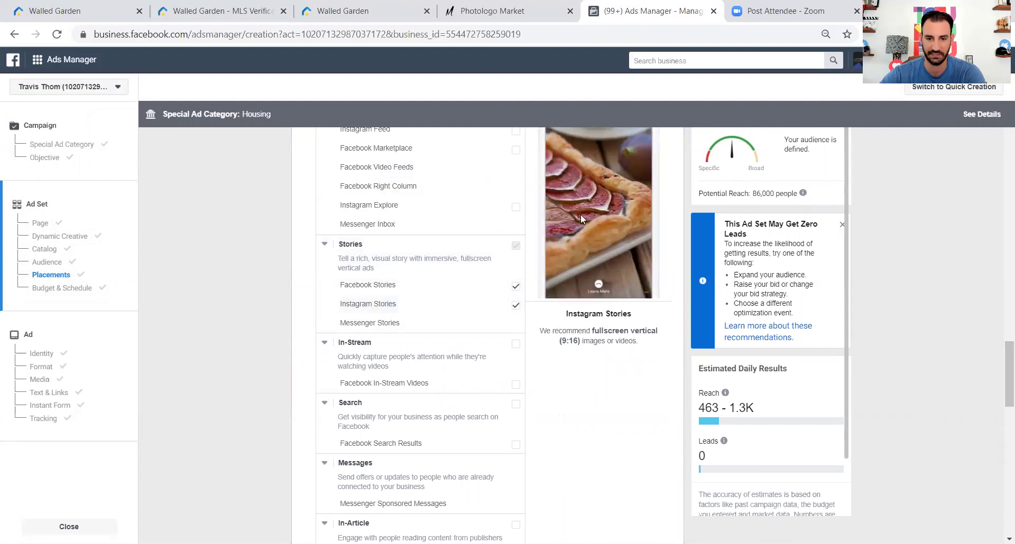
left_click_drag(1002, 377, 1002, 518)
left_click(656, 527)
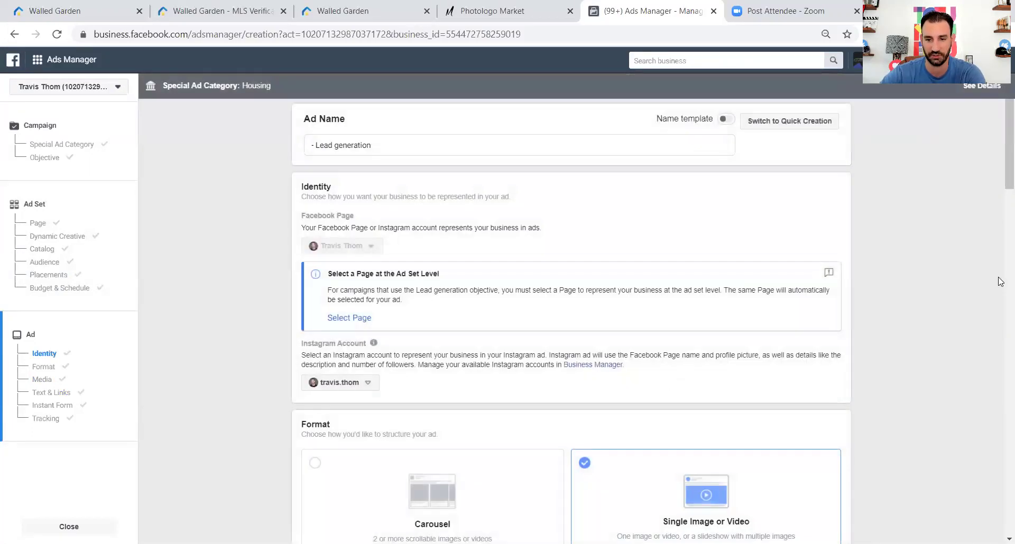
Change the ad's call to action to Learn More and check it in the Instagram Stories preview
scroll(998, 281, "down", 10)
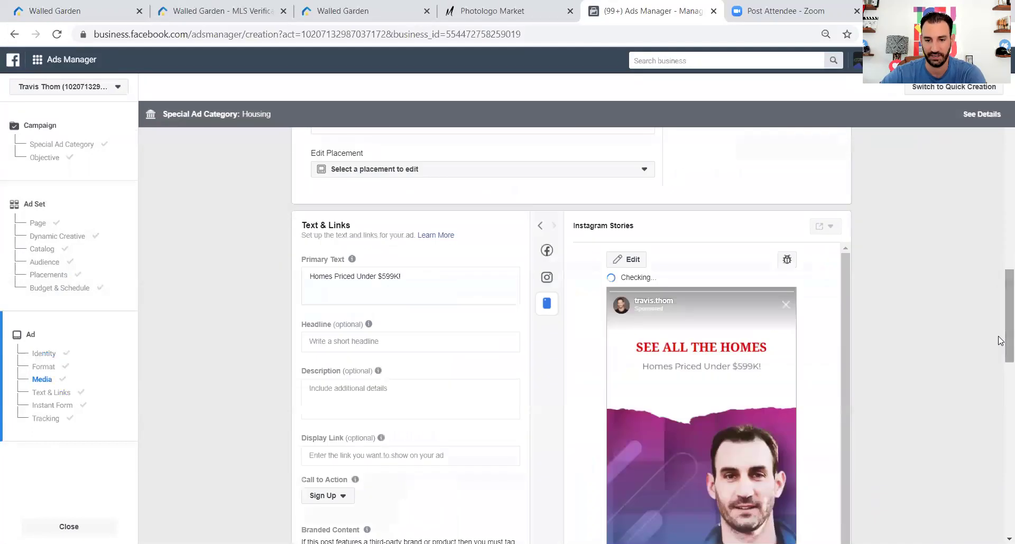
scroll(998, 339, "down", 3)
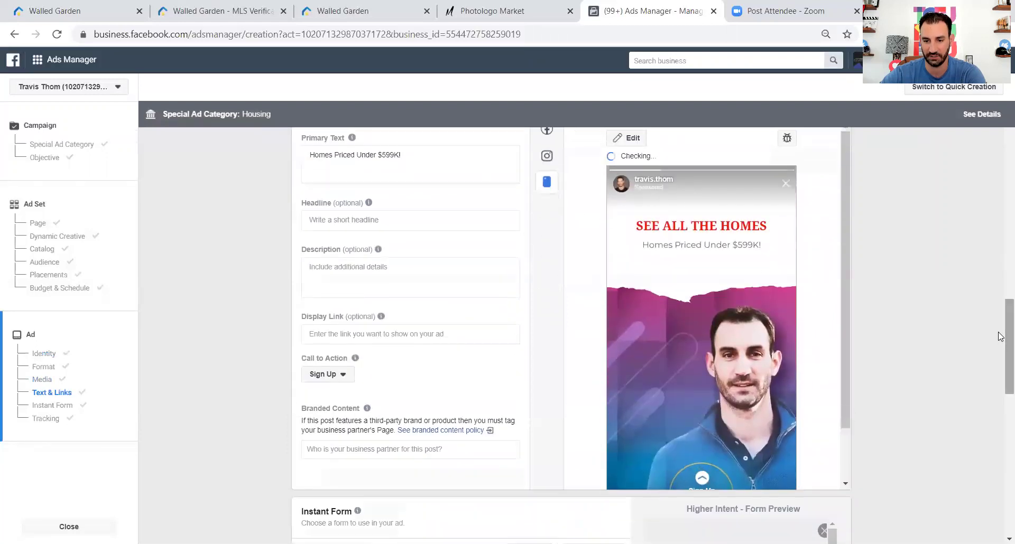
left_click_drag(847, 263, 850, 290)
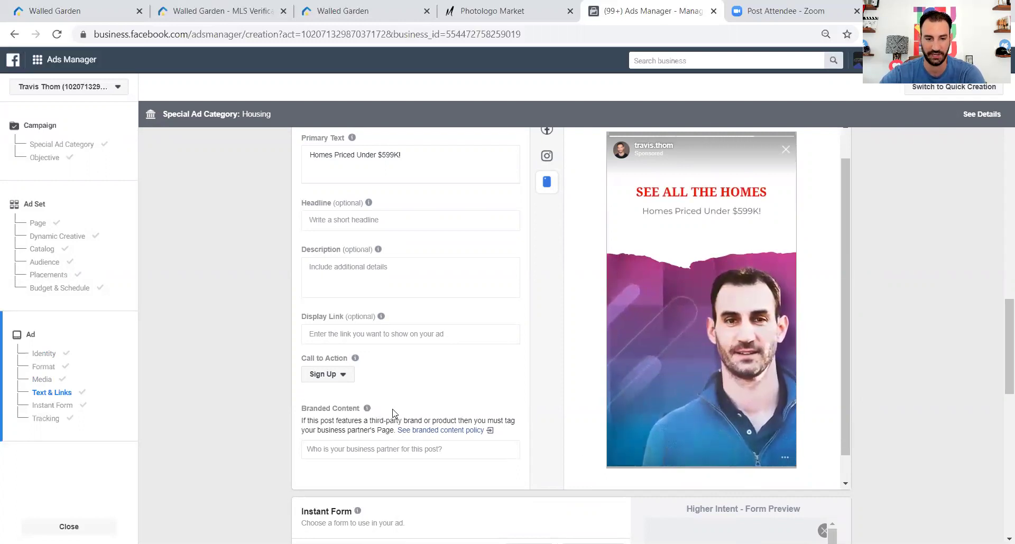
left_click(344, 377)
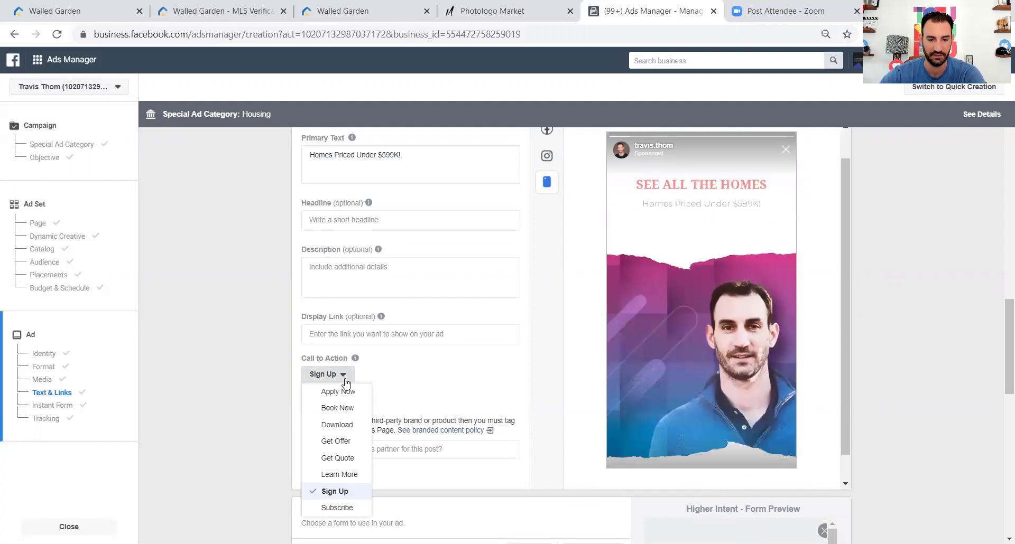
left_click(357, 476)
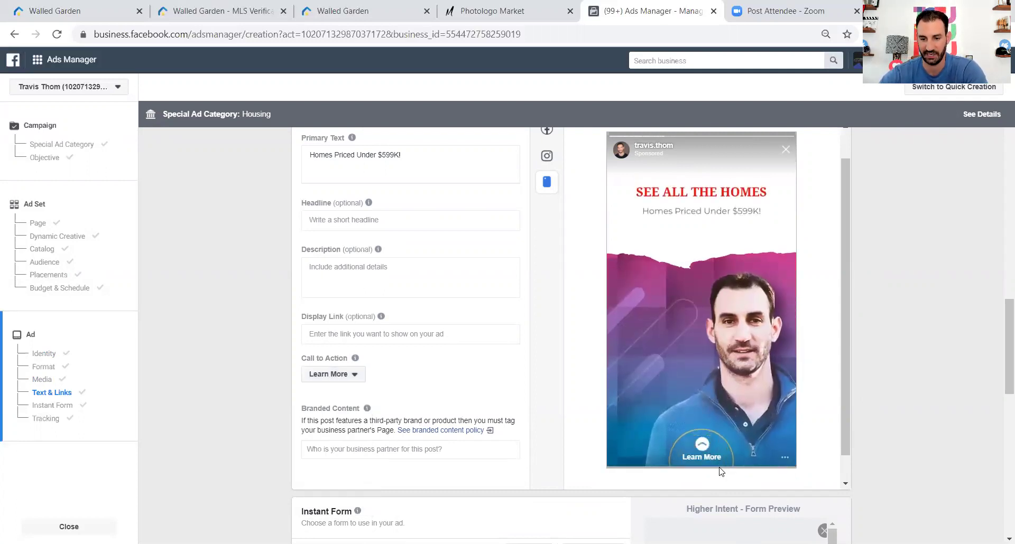
left_click_drag(844, 396, 847, 384)
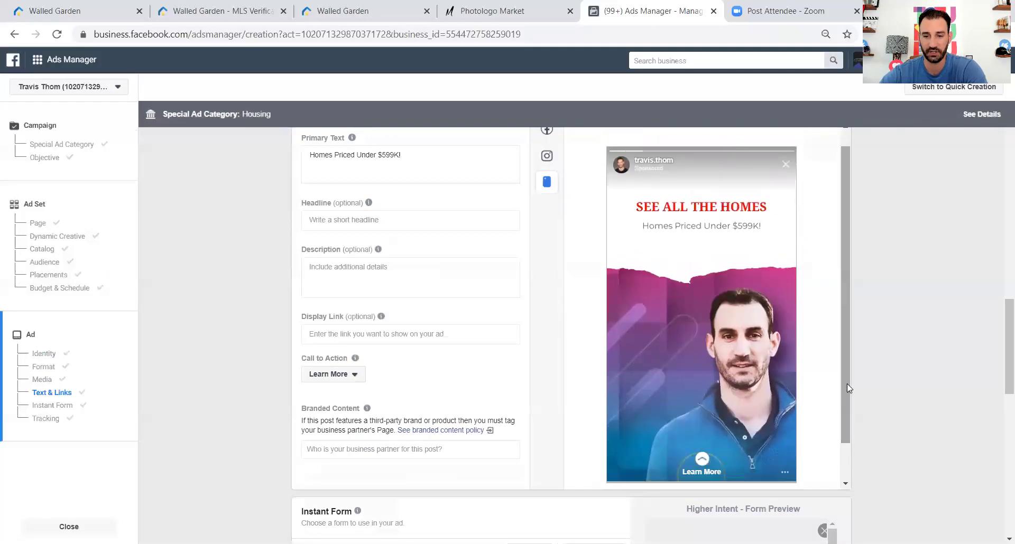